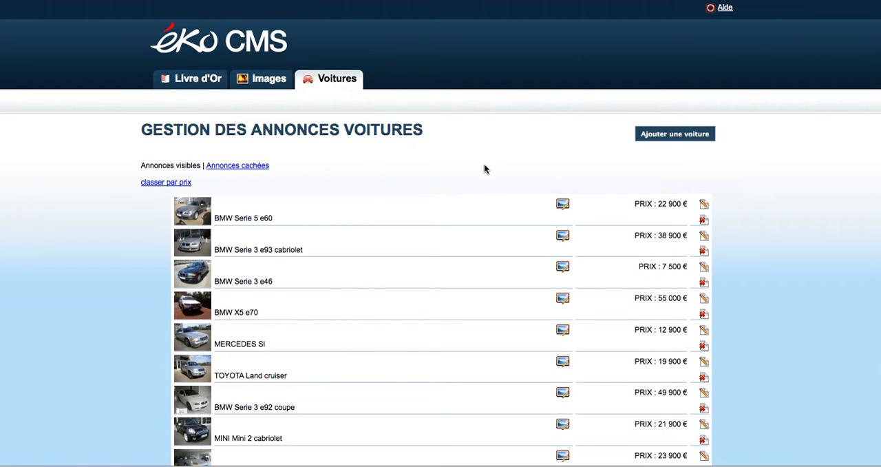
# Step: Look through the list of visible car listings, with their prices and photo, edit and delete options
pyautogui.scroll(-2, 484, 170)
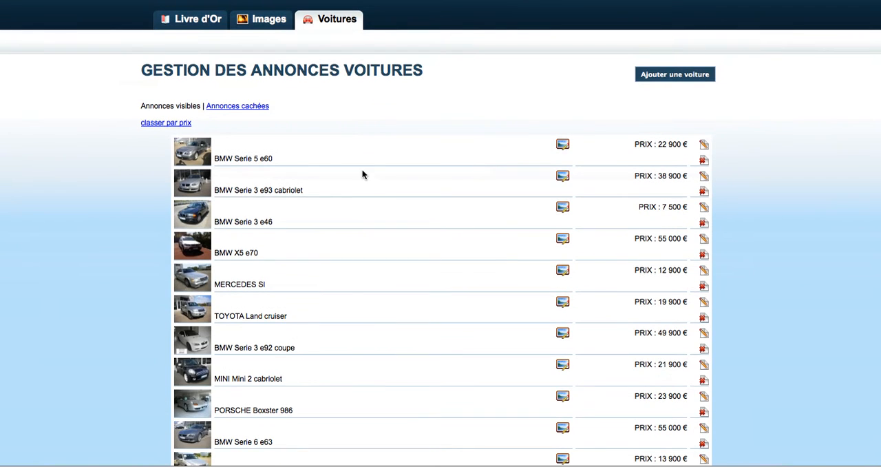
pyautogui.scroll(-3, 421, 178)
pyautogui.scroll(-6, 417, 178)
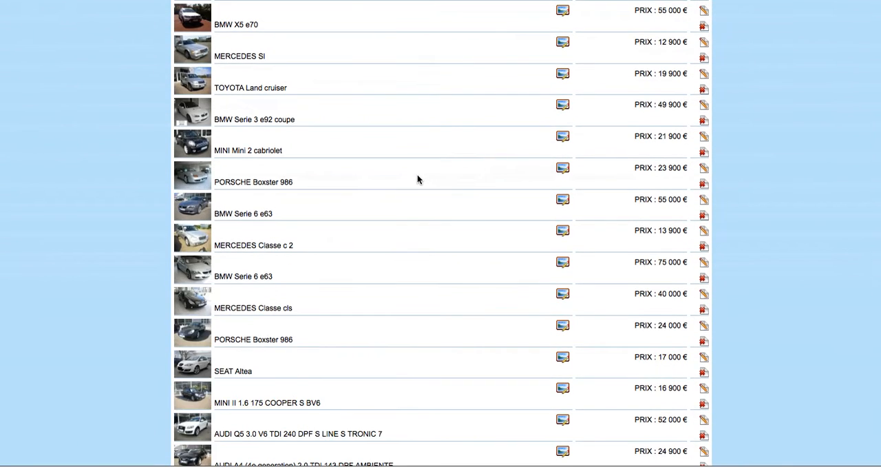
pyautogui.scroll(7, 373, 169)
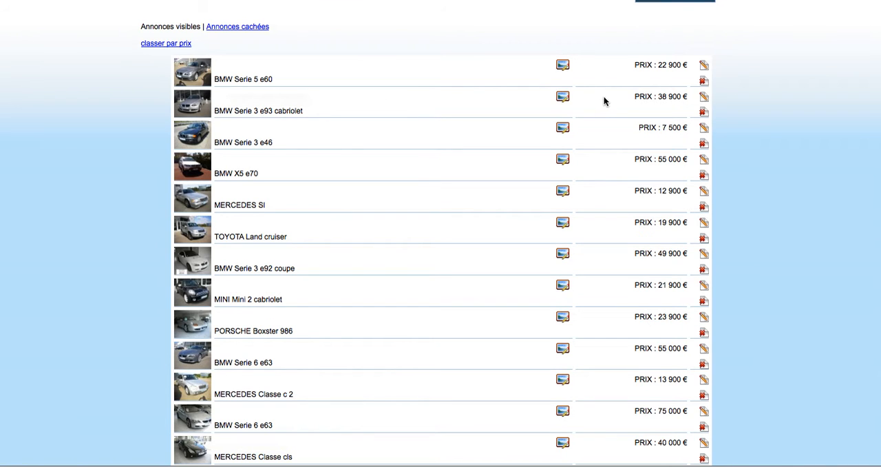
pyautogui.scroll(2, 604, 101)
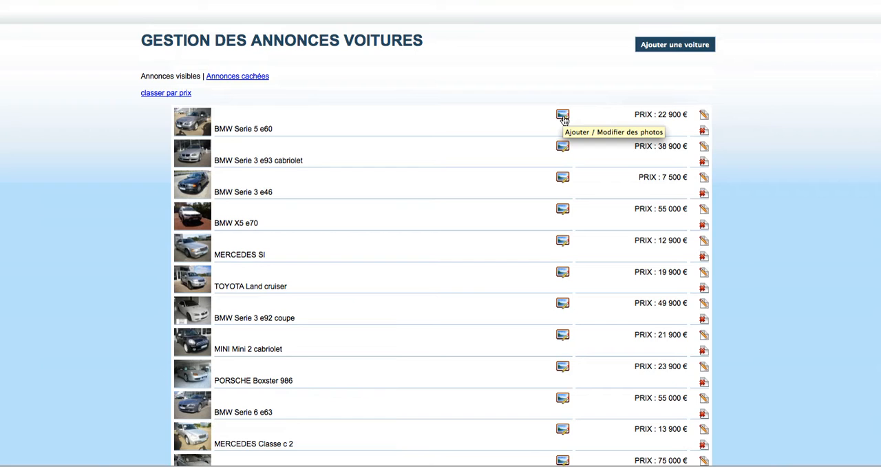
pyautogui.scroll(2, 496, 100)
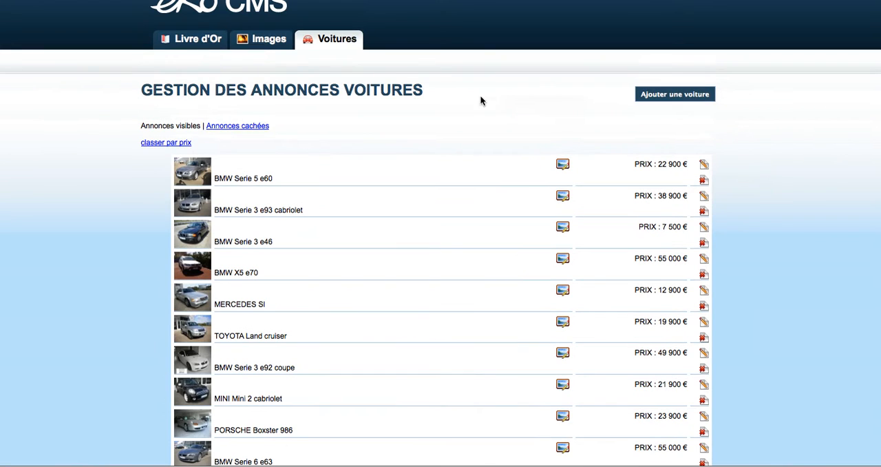
# Step: Sort the car listings by price and back by police number, and view the hidden listings before returning to the visible ones
pyautogui.click(179, 144)
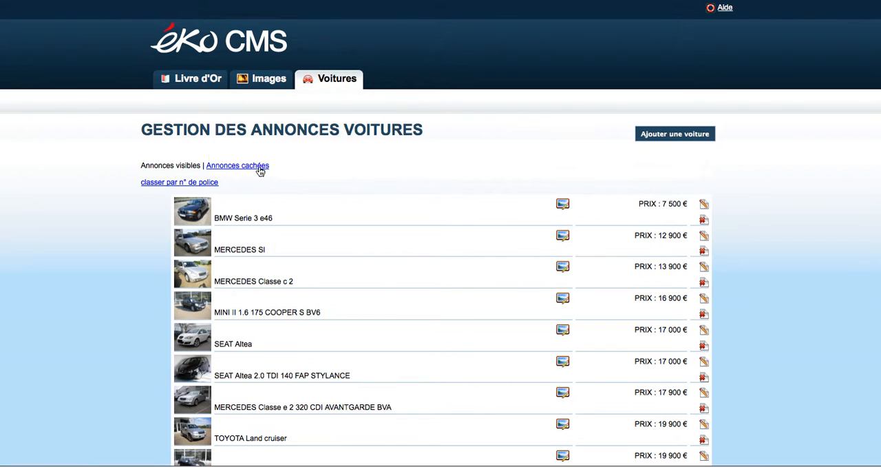
pyautogui.click(203, 183)
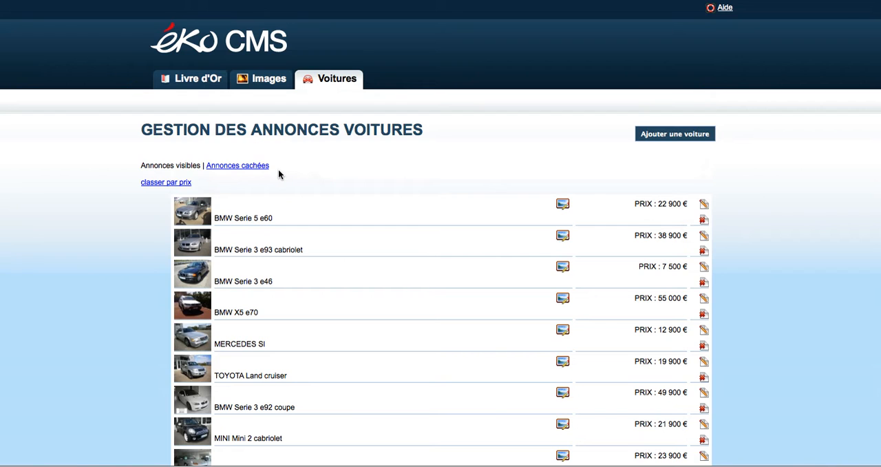
pyautogui.click(238, 171)
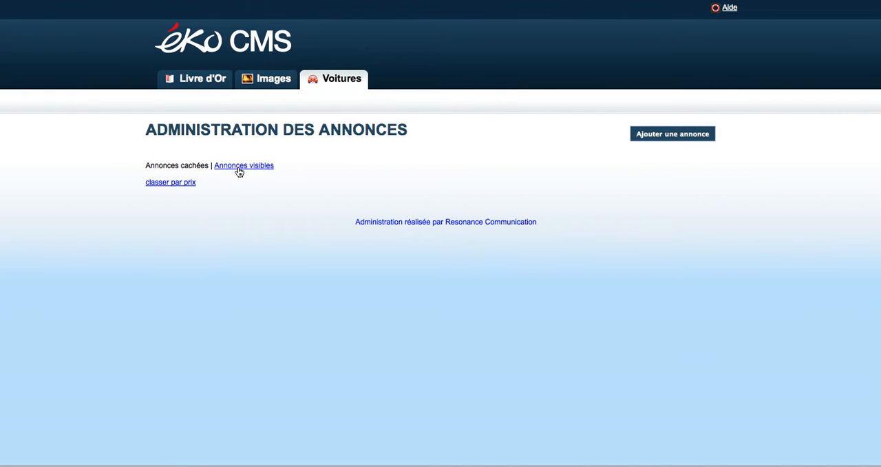
pyautogui.click(239, 171)
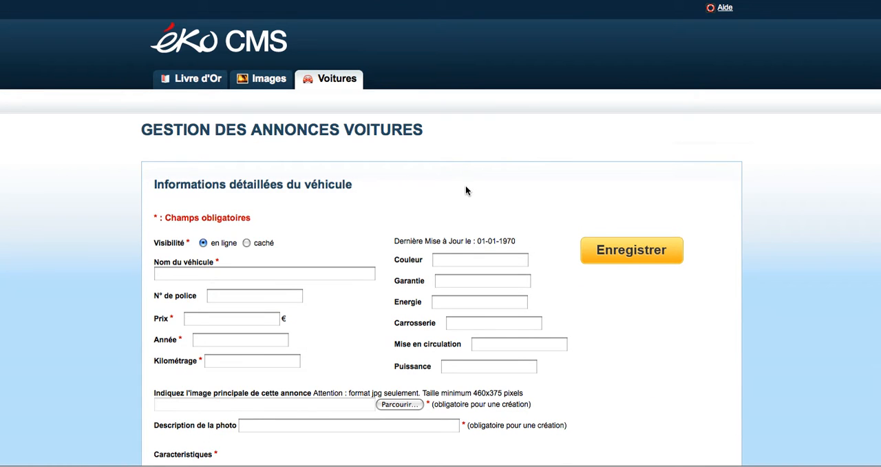
# Step: Try the caché visibility for the new car listing and set it back to en ligne
pyautogui.scroll(-1, 465, 191)
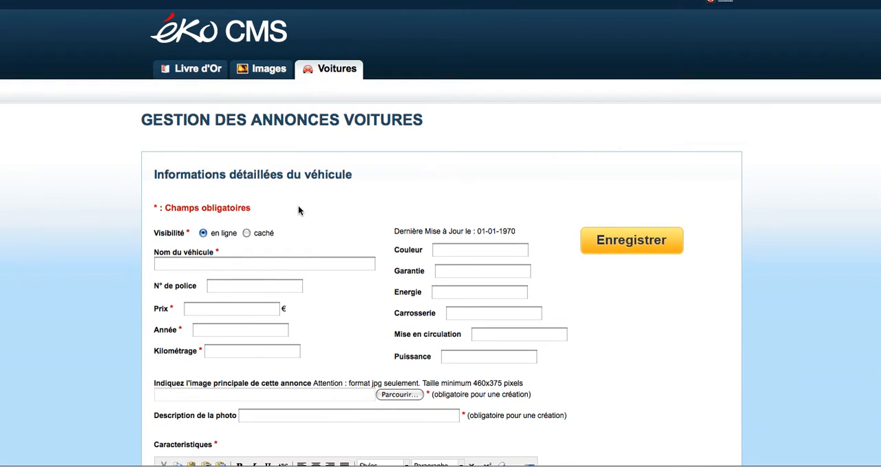
pyautogui.scroll(-3, 299, 206)
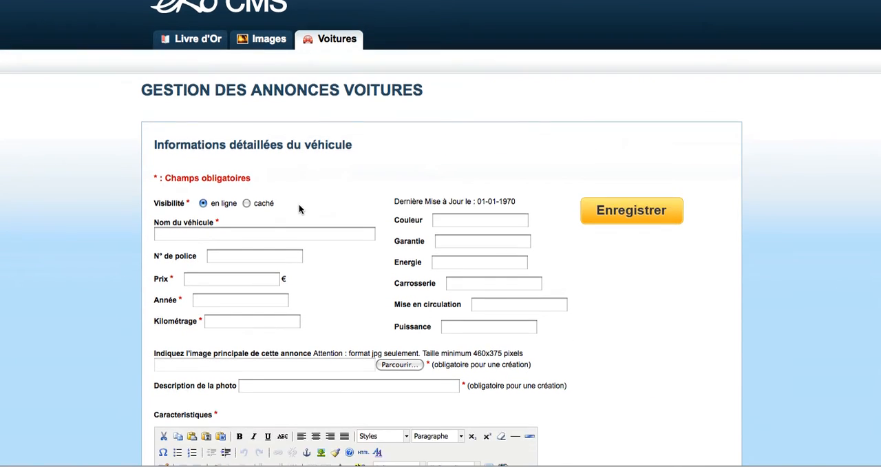
pyautogui.click(246, 203)
pyautogui.click(203, 203)
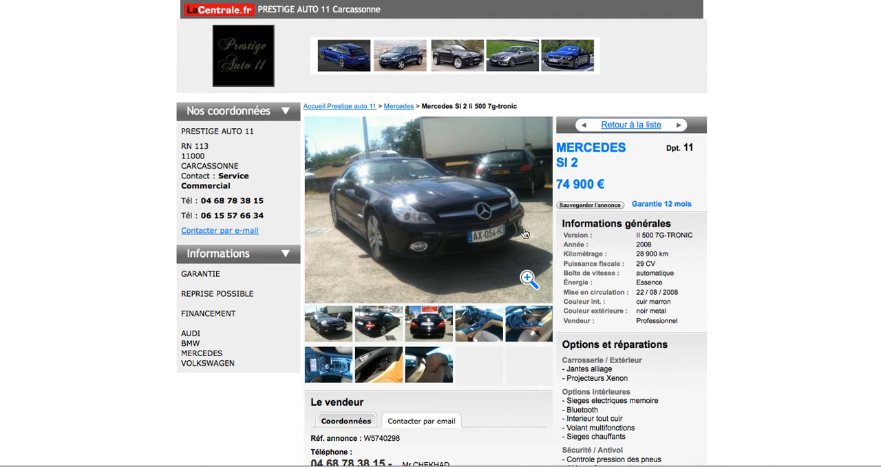
# Step: Copy the vehicle name "MERCEDES Sl 2" from the LaCentrale.fr listing into the new listing's vehicle name
pyautogui.moveTo(591, 162); pyautogui.dragTo(560, 153)
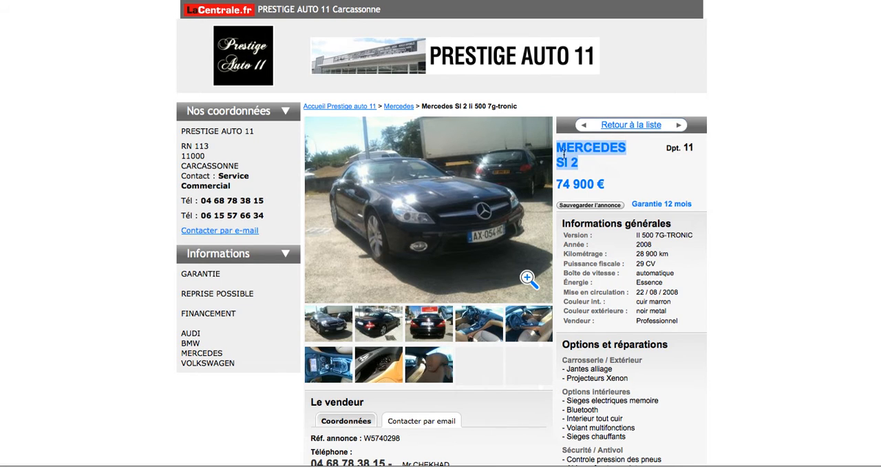
pyautogui.click(270, 0)
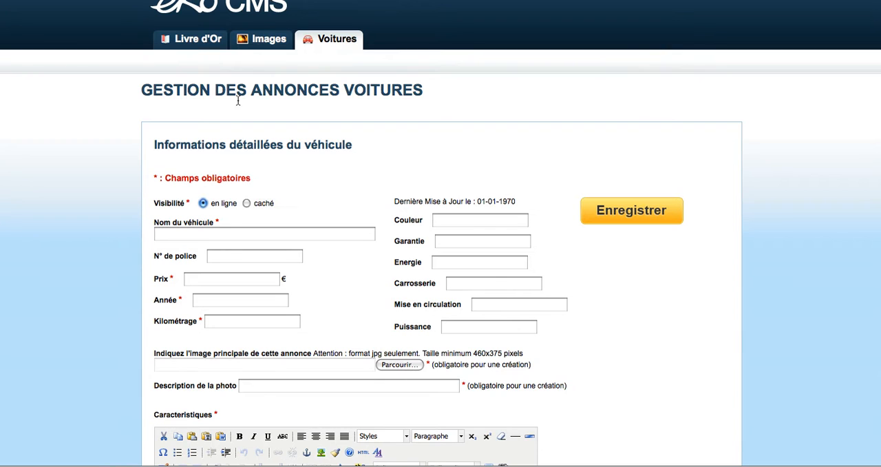
pyautogui.click(196, 234)
pyautogui.write('MERCEDES Sl 2')
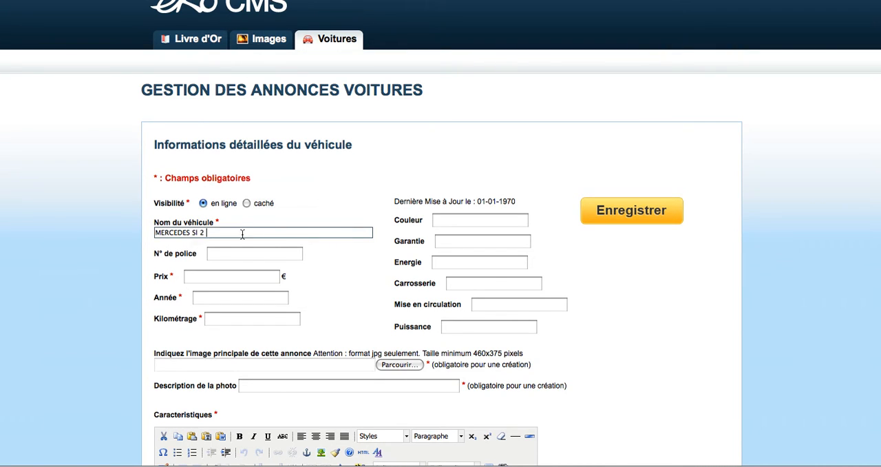
# Step: Copy the price 74 900 from the LaCentrale.fr listing into the new listing's price
pyautogui.click(221, 277)
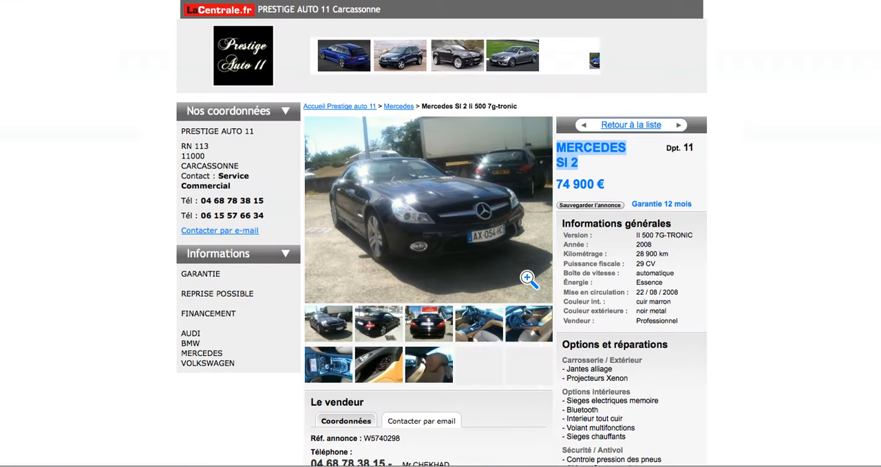
pyautogui.click(344, 0)
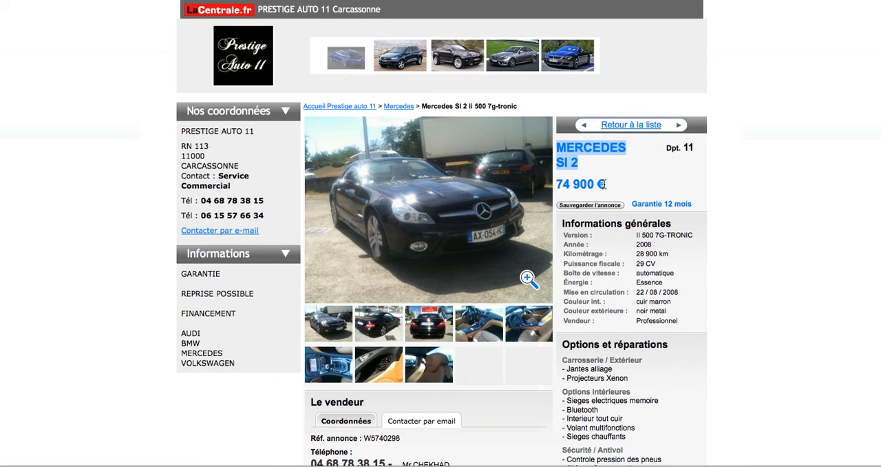
pyautogui.doubleClick(563, 185)
pyautogui.moveTo(562, 184); pyautogui.dragTo(592, 181)
pyautogui.hotkey('ctrl', 'c')
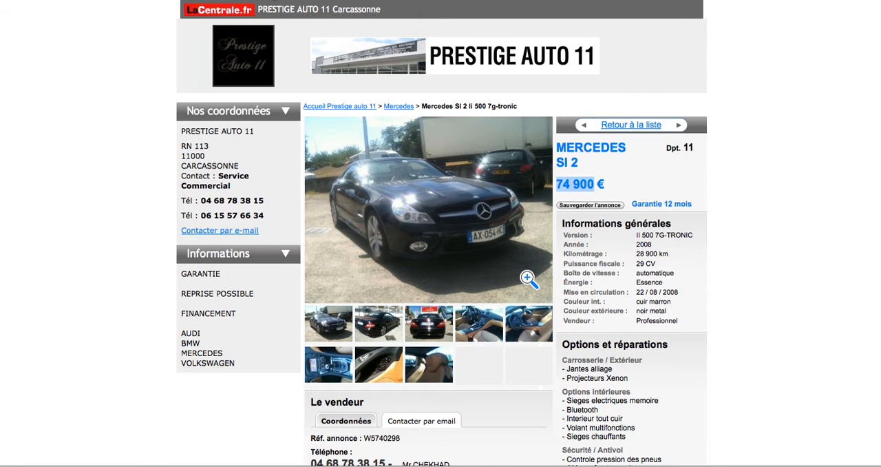
pyautogui.click(238, 0)
pyautogui.hotkey('ctrl', 'v')
# Step: Check the model year in the LaCentrale.fr listing and enter 2008 as the new listing's year
pyautogui.click(204, 299)
pyautogui.click(355, 1)
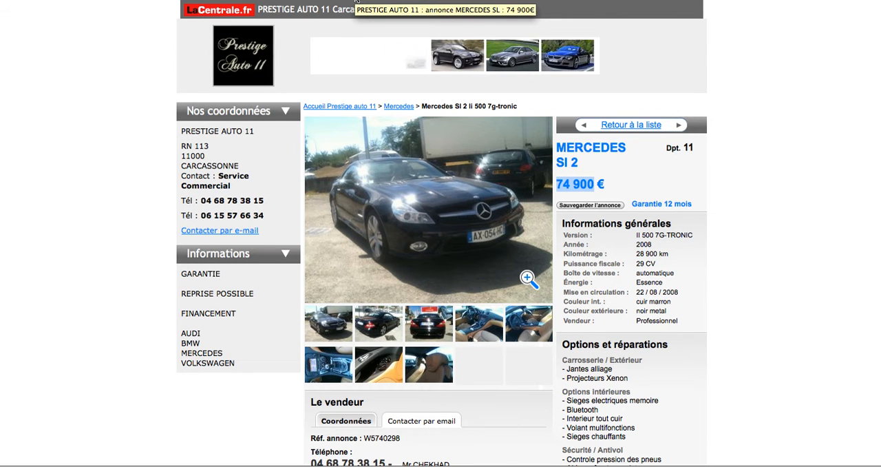
pyautogui.click(268, 0)
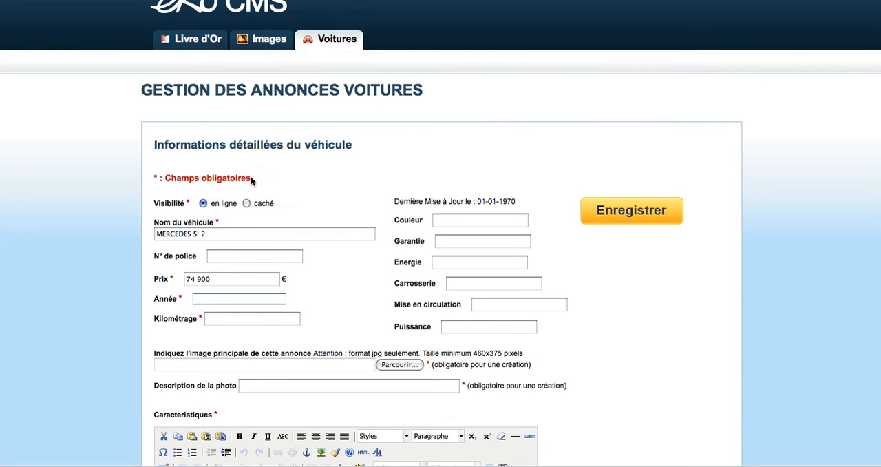
pyautogui.write('2008')
# Step: Copy the mileage 28 900 from the LaCentrale.fr listing into the new listing's mileage
pyautogui.click(217, 324)
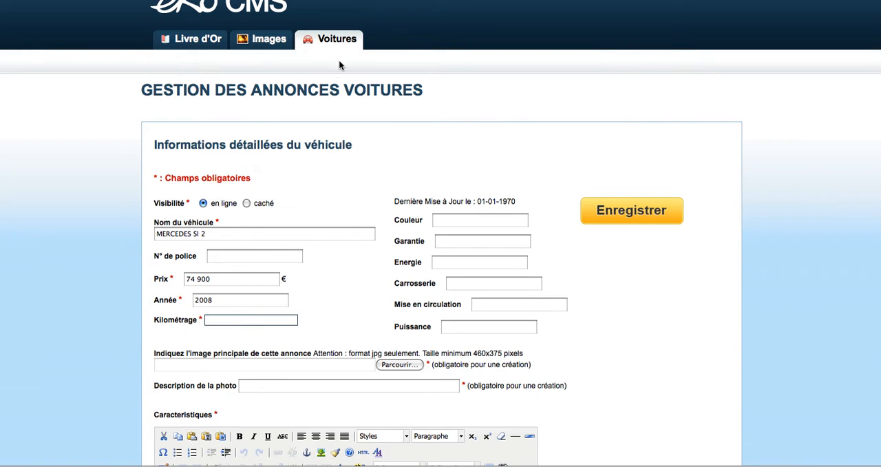
pyautogui.click(397, 1)
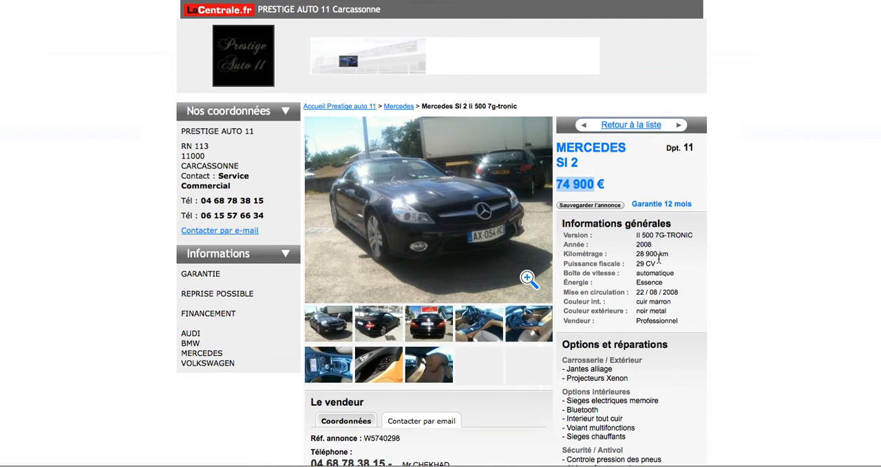
pyautogui.moveTo(660, 254); pyautogui.dragTo(637, 255)
pyautogui.hotkey('ctrl', 'c')
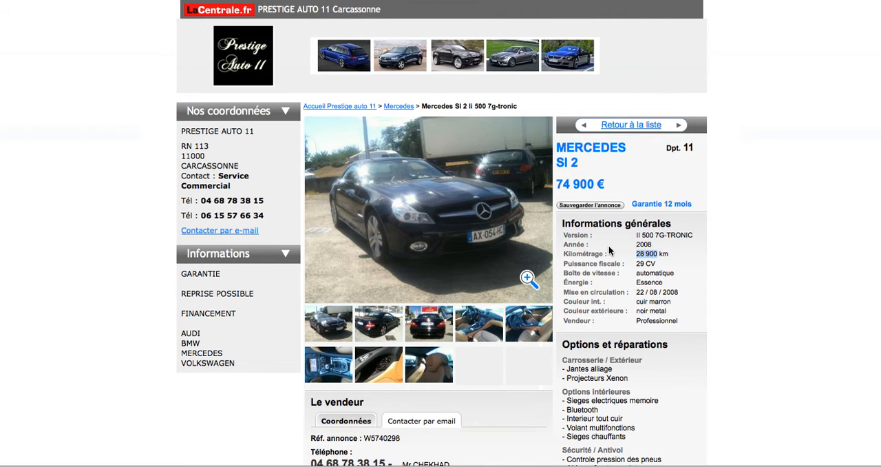
pyautogui.click(284, 2)
pyautogui.click(210, 320)
pyautogui.hotkey('ctrl', 'v')
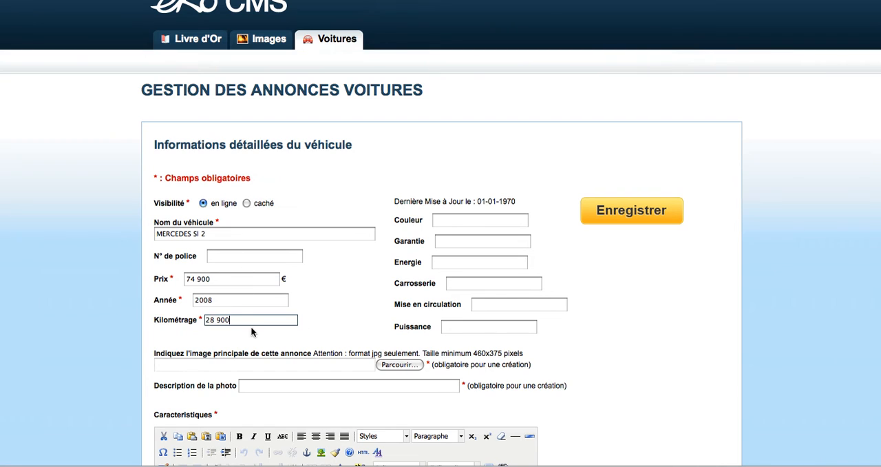
# Step: Enter "noir métal" as the new listing's colour
pyautogui.click(453, 220)
pyautogui.write('noir')
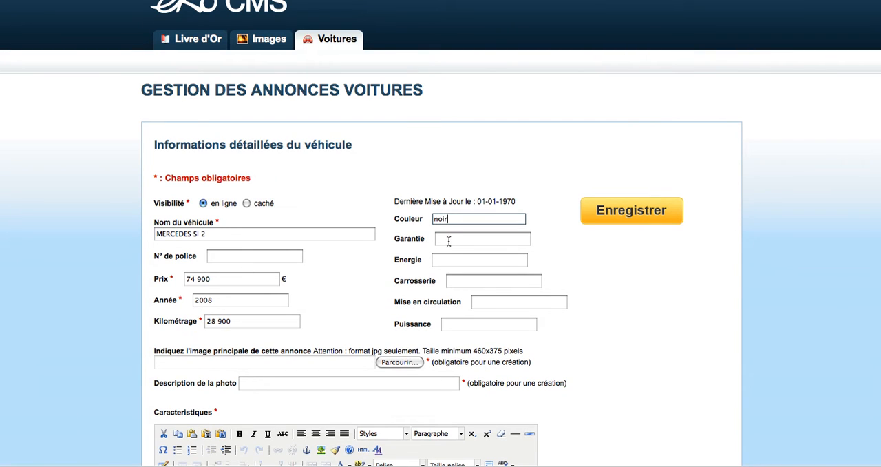
pyautogui.write(' métal')
# Step: Consult the LaCentrale.fr listing and enter a warranty of 12 mois and a power of 29 CV
pyautogui.click(449, 243)
pyautogui.click(385, 1)
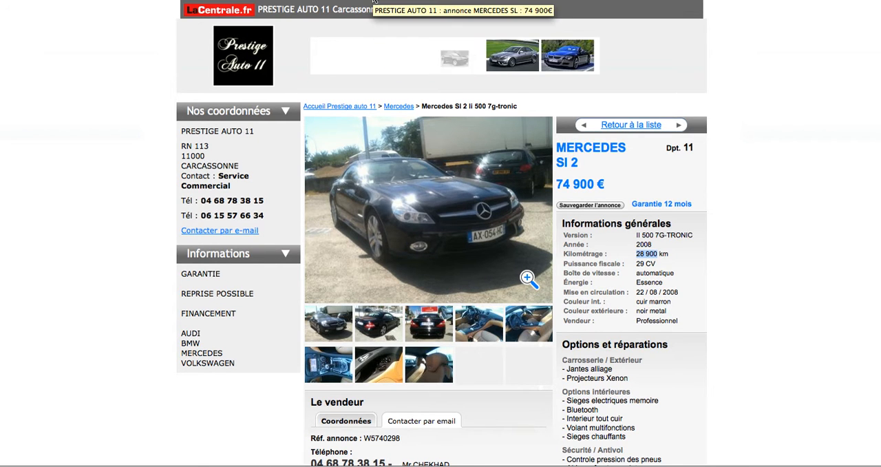
pyautogui.click(343, 2)
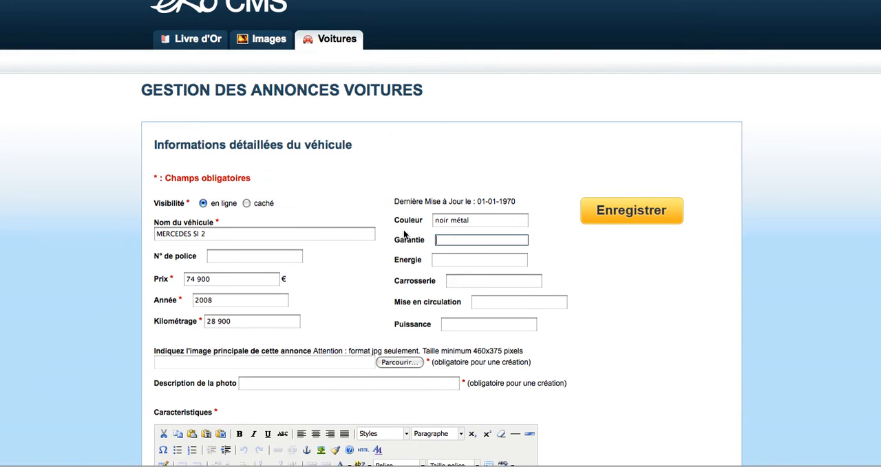
pyautogui.write('1')
pyautogui.click(477, 328)
pyautogui.write('29 CV')
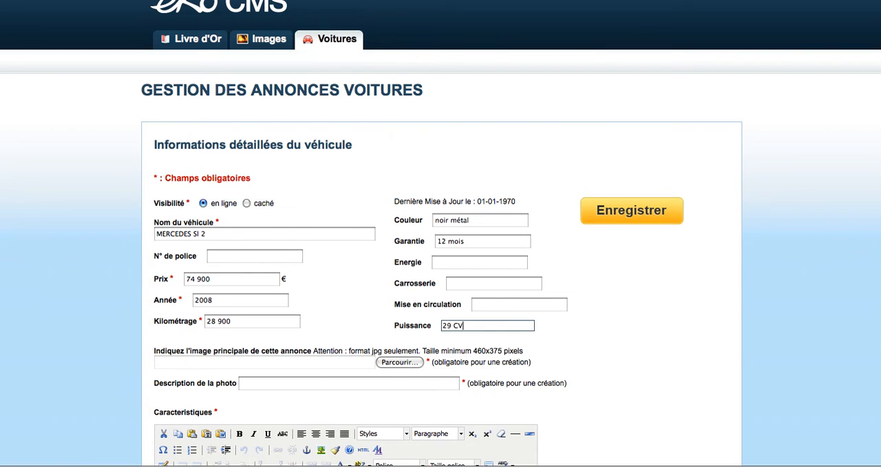
# Step: Enter Essence as the energy type and copy the registration date 22 / 08 / 2008 from the LaCentrale.fr listing
pyautogui.click(383, 1)
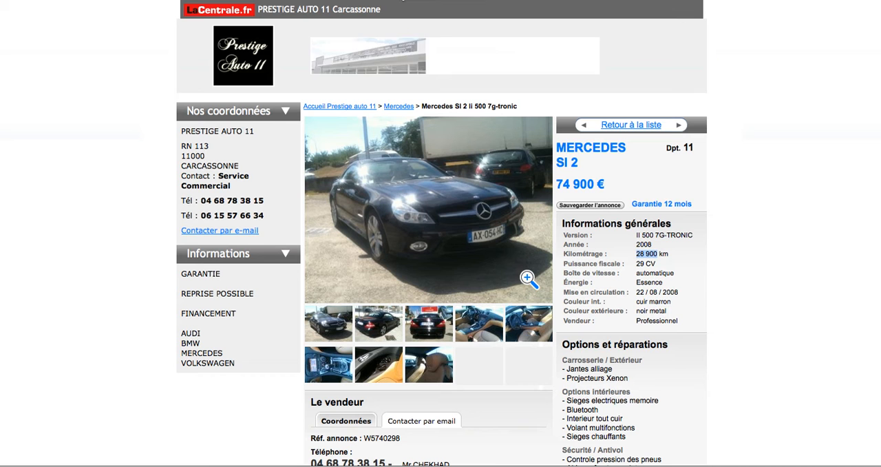
pyautogui.click(678, 273)
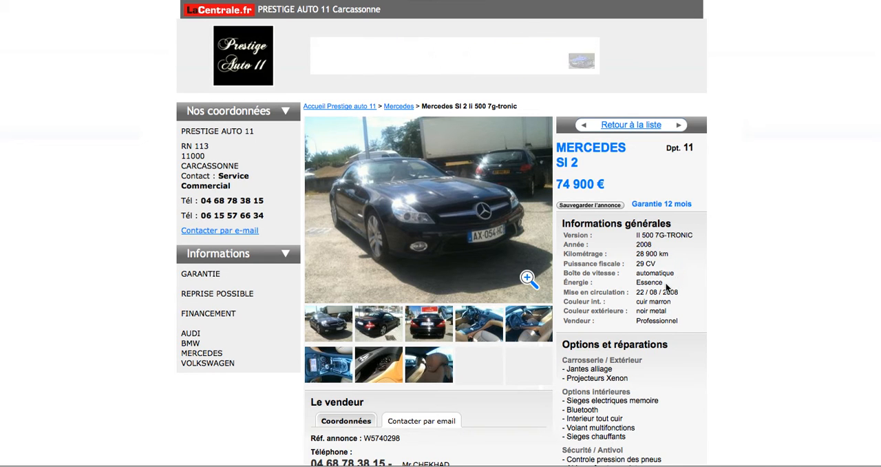
pyautogui.moveTo(680, 292); pyautogui.dragTo(640, 294)
pyautogui.hotkey('ctrl', 'c')
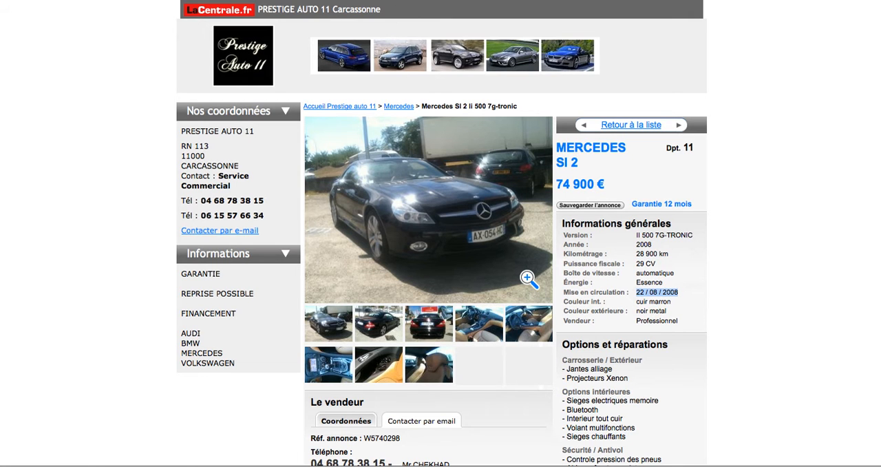
pyautogui.click(401, 1)
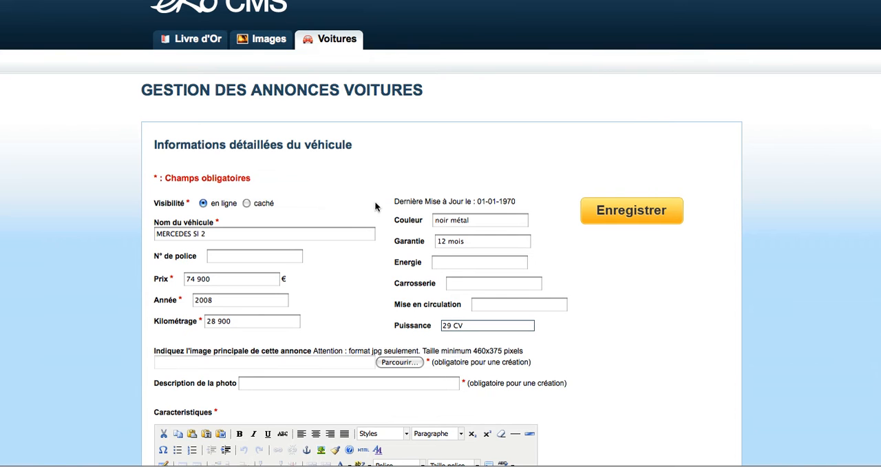
pyautogui.click(441, 263)
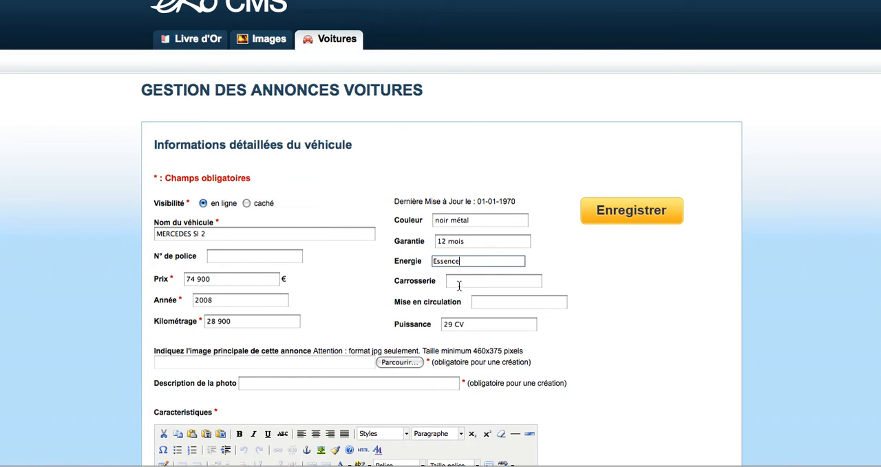
pyautogui.click(484, 306)
pyautogui.hotkey('ctrl', 'v')
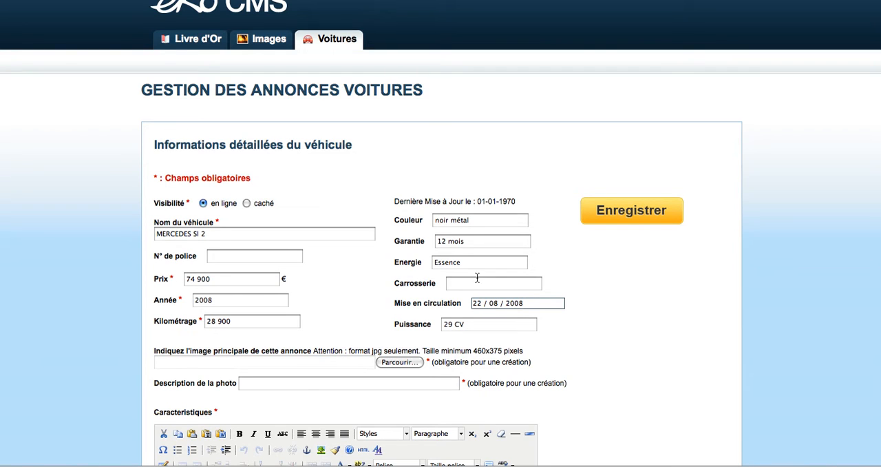
pyautogui.scroll(-2, 363, 300)
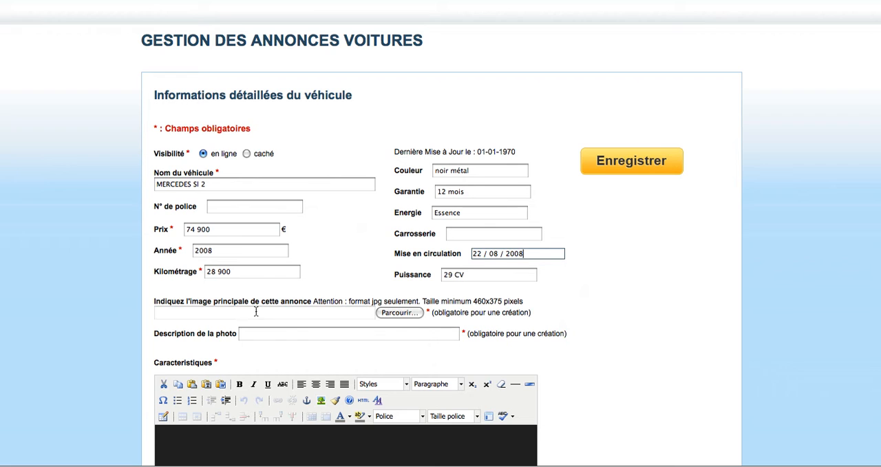
# Step: Choose W5740298.jpg from the desktop's photos folder as the listing's main image
pyautogui.click(398, 312)
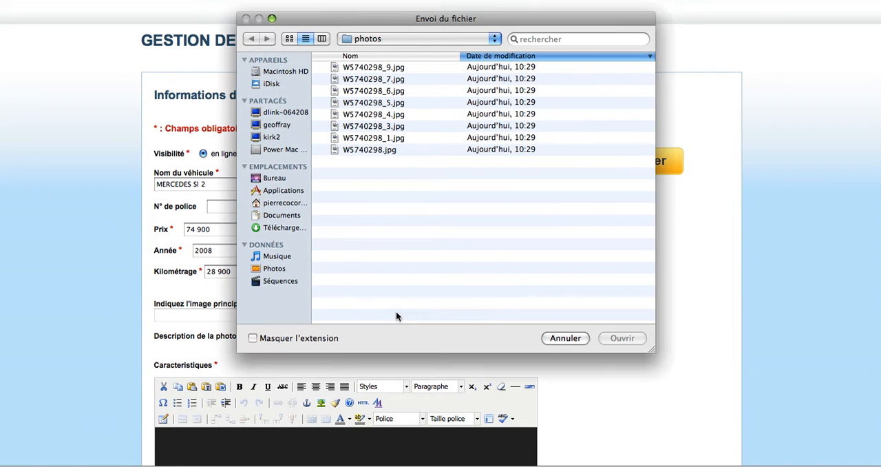
pyautogui.click(292, 179)
pyautogui.doubleClick(372, 71)
pyautogui.click(289, 39)
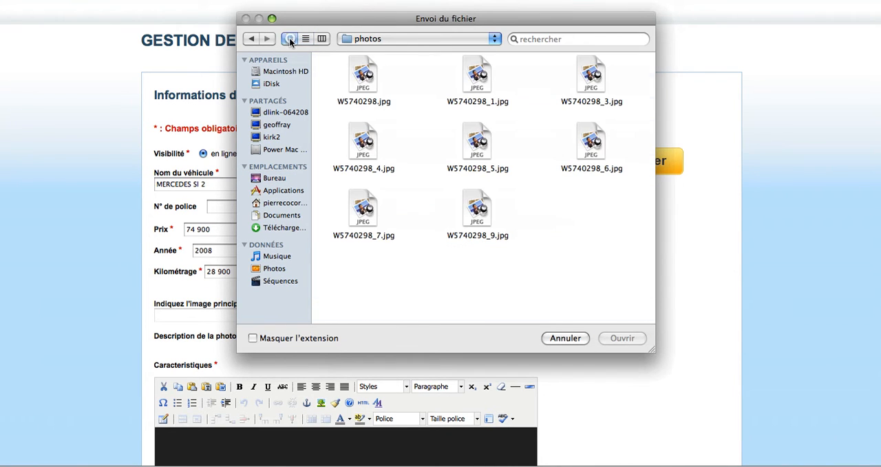
pyautogui.click(372, 78)
pyautogui.click(623, 338)
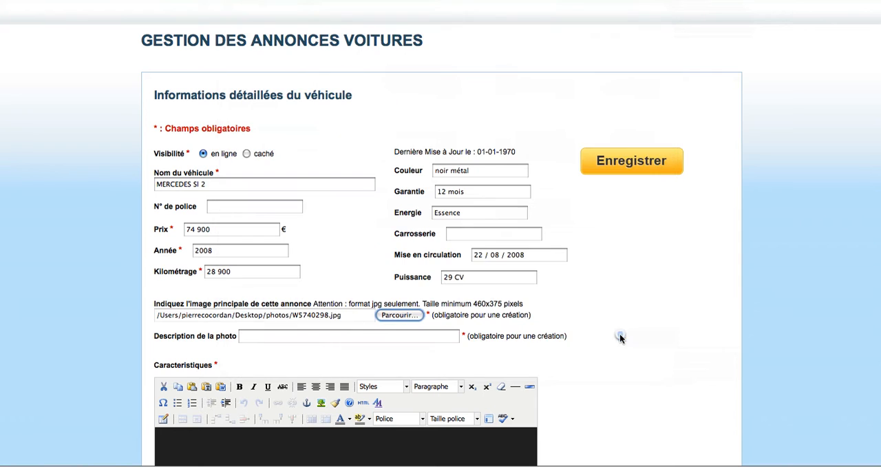
# Step: Enter "MERCEDES Sl 2 Prestige Auto 11" as the photo description, reusing the vehicle name
pyautogui.click(308, 336)
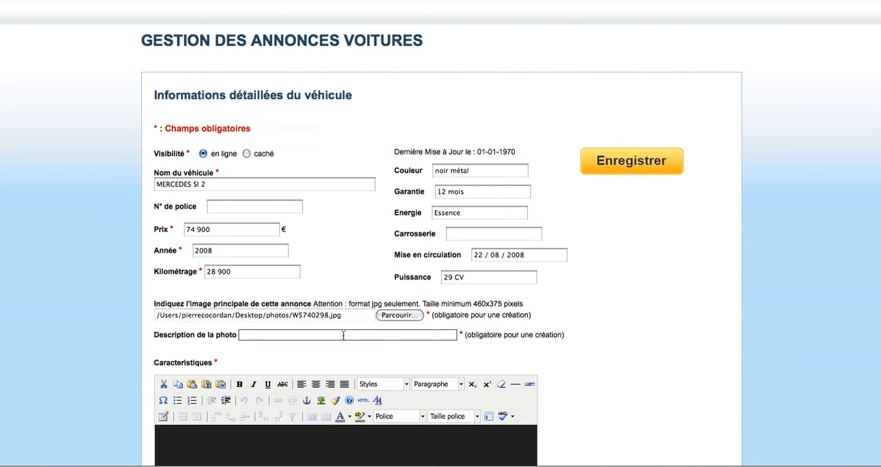
pyautogui.click(215, 184)
pyautogui.moveTo(215, 185); pyautogui.dragTo(148, 187)
pyautogui.press('super+c')
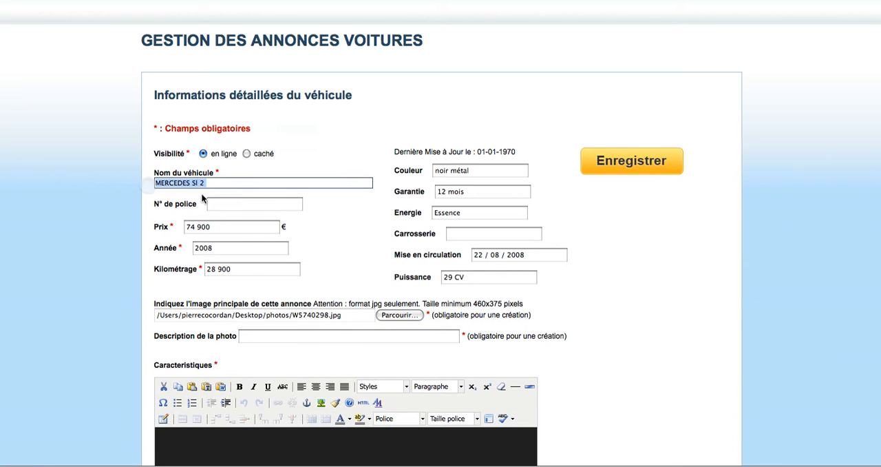
pyautogui.click(249, 336)
pyautogui.press('super+v')
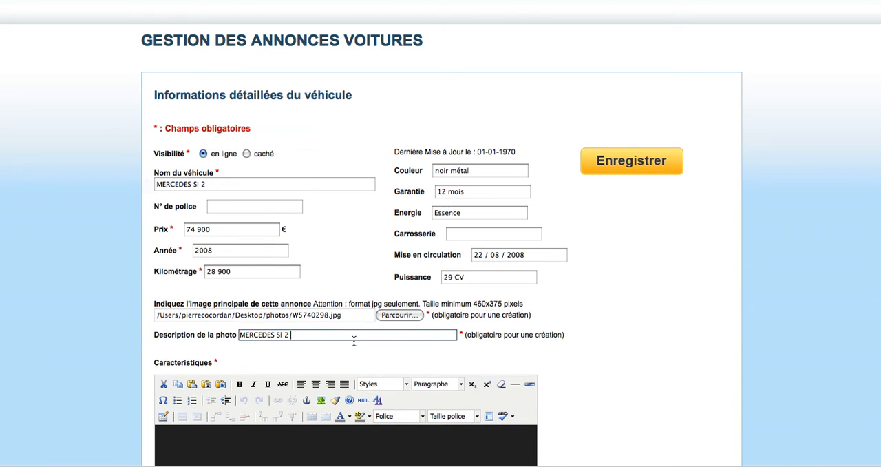
pyautogui.write('Prestige Auto 11')
# Step: Copy all options and equipment from the LaCentrale.fr listing into the new listing's Caracteristiques as plain text, keeping line breaks
pyautogui.scroll(-2, 513, 332)
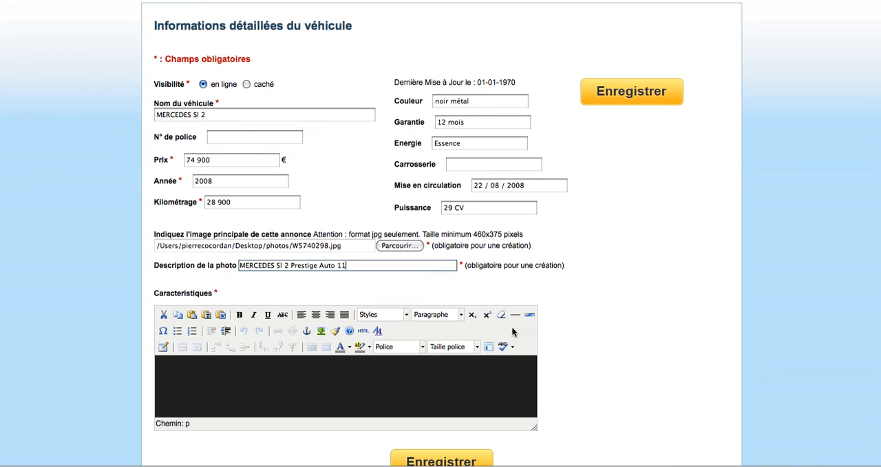
pyautogui.click(360, 377)
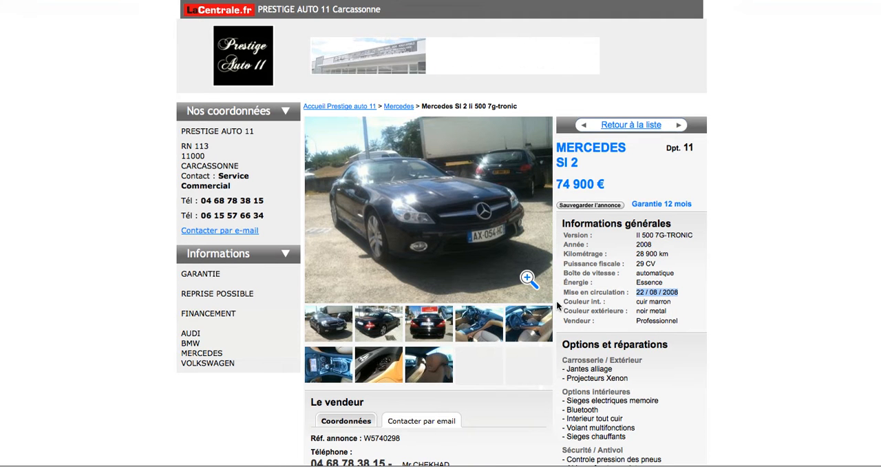
pyautogui.scroll(-5, 556, 306)
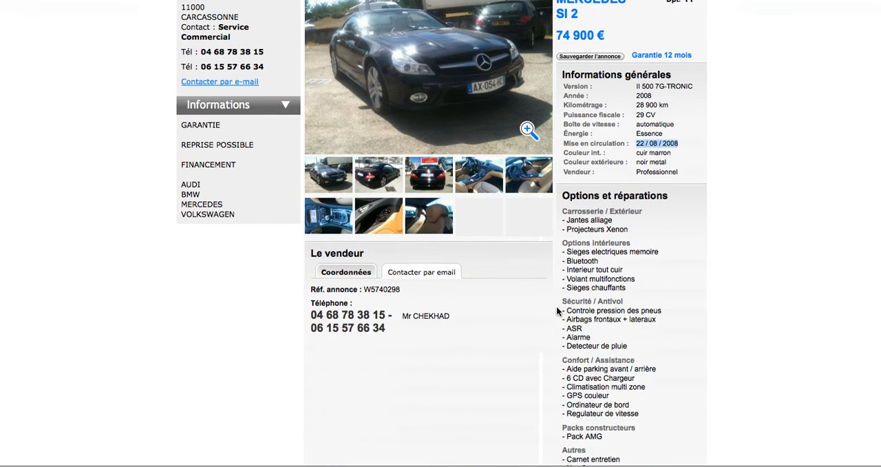
pyautogui.moveTo(644, 434); pyautogui.dragTo(566, 157)
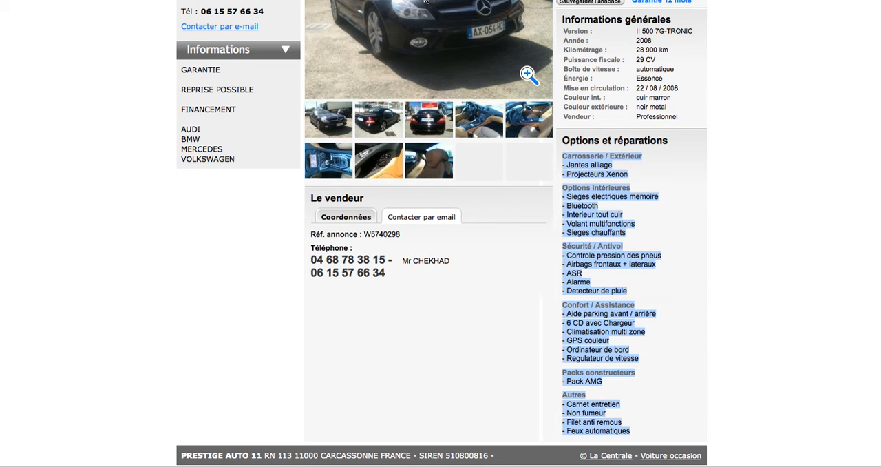
pyautogui.click(277, 0)
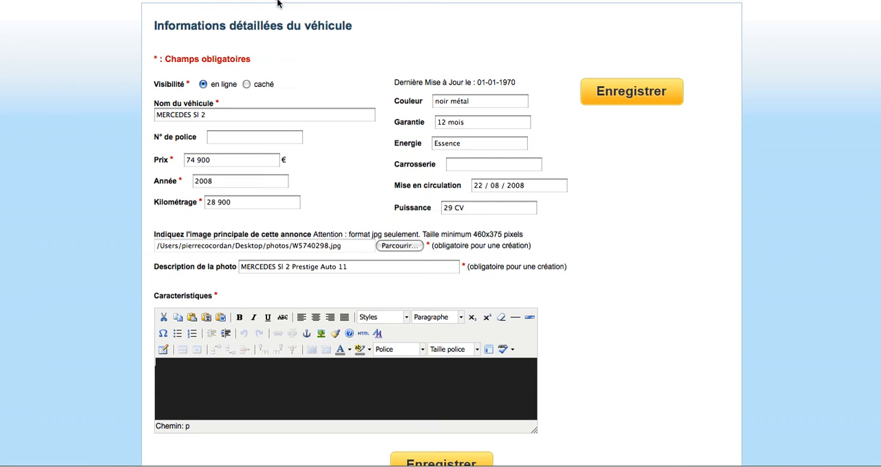
pyautogui.click(223, 376)
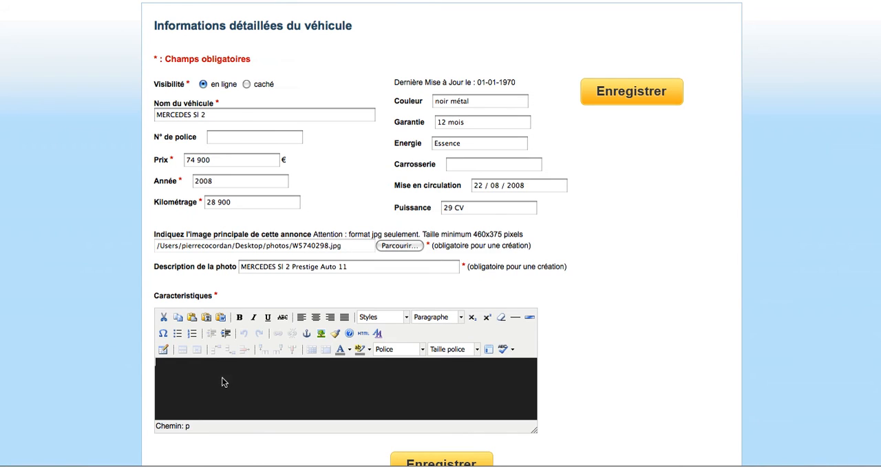
pyautogui.click(206, 318)
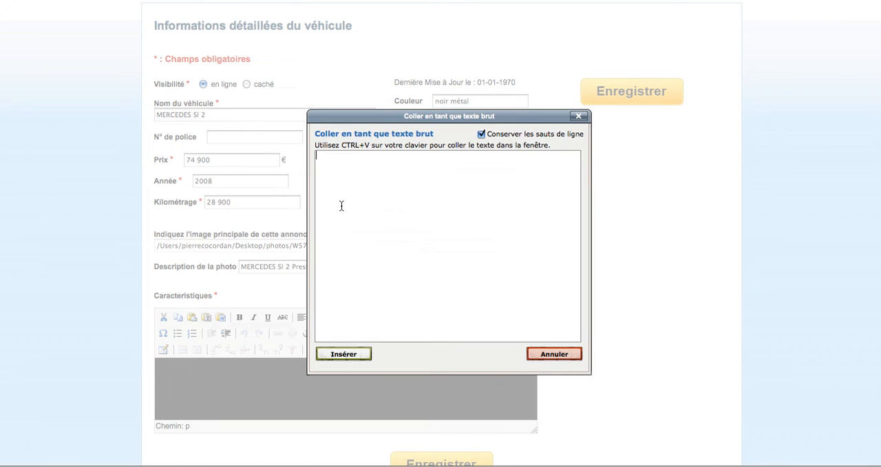
pyautogui.hotkey('ctrl', 'v')
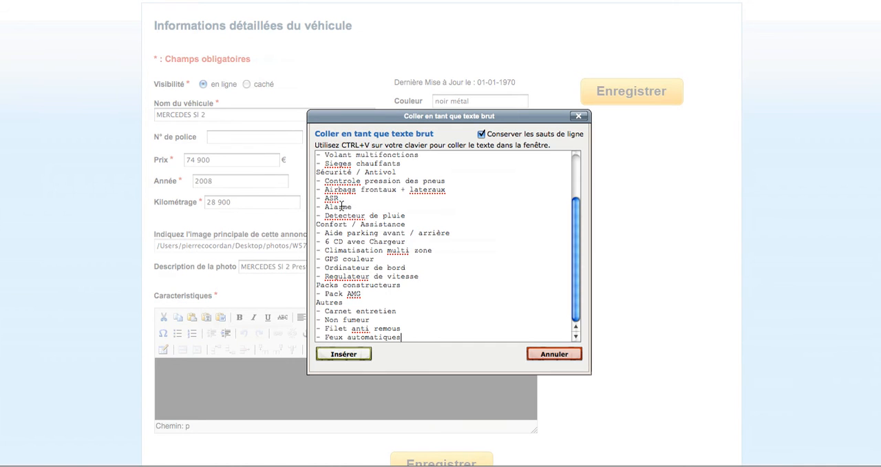
pyautogui.click(356, 356)
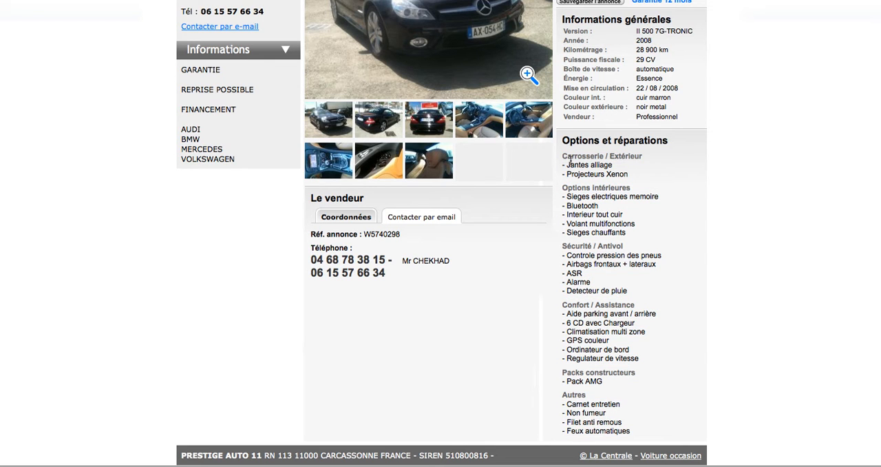
pyautogui.moveTo(561, 156); pyautogui.dragTo(646, 327)
pyautogui.click(667, 277)
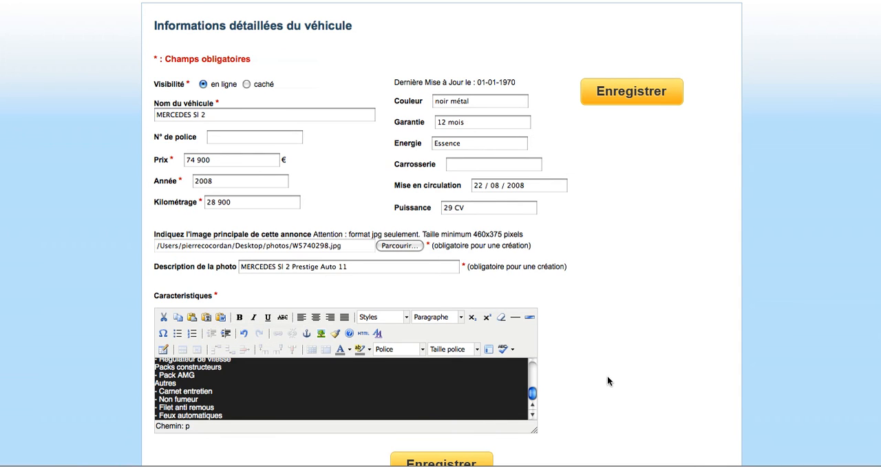
# Step: Save the new car listing and validate the modifications
pyautogui.scroll(-1, 601, 344)
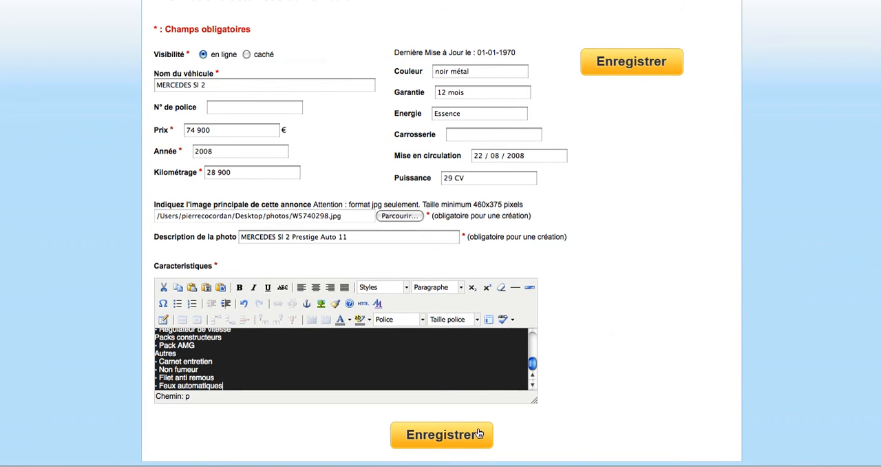
pyautogui.click(456, 444)
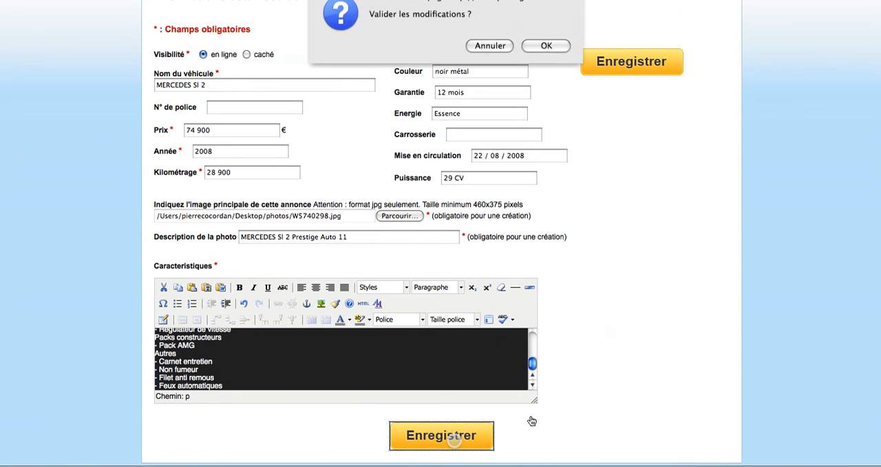
pyautogui.click(544, 47)
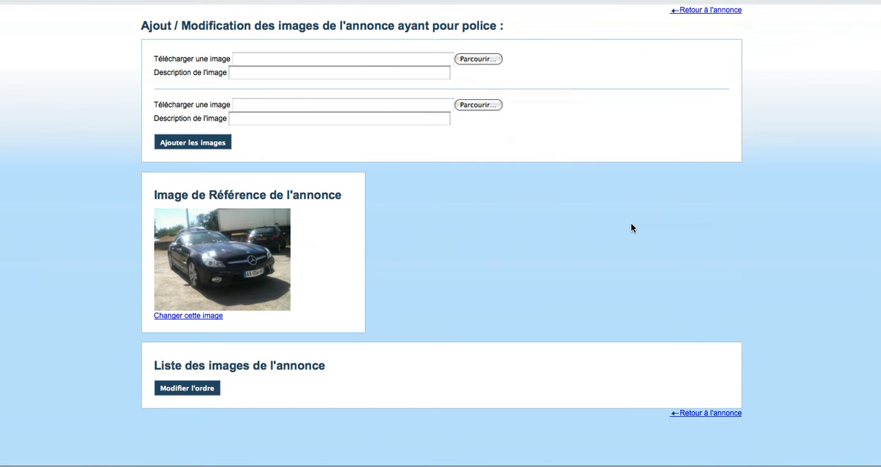
# Step: Add the images W5740298_1.jpg and W5740298_3.jpg to the listing, leaving their descriptions empty
pyautogui.scroll(2, 631, 228)
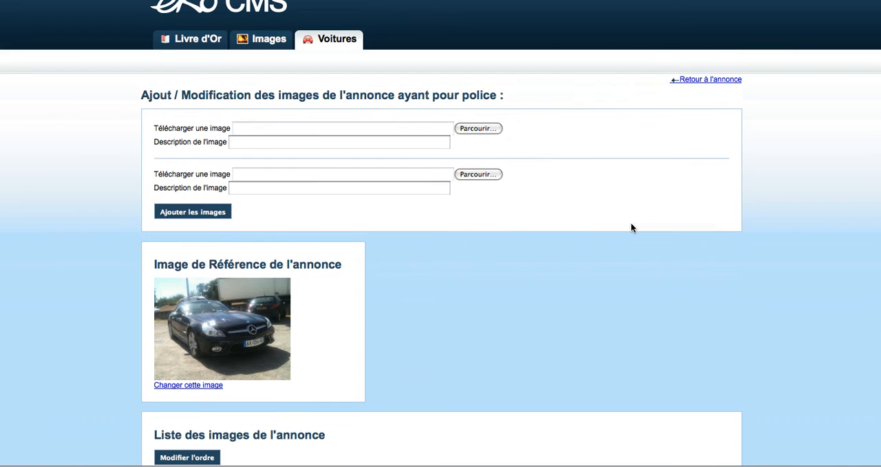
pyautogui.click(259, 128)
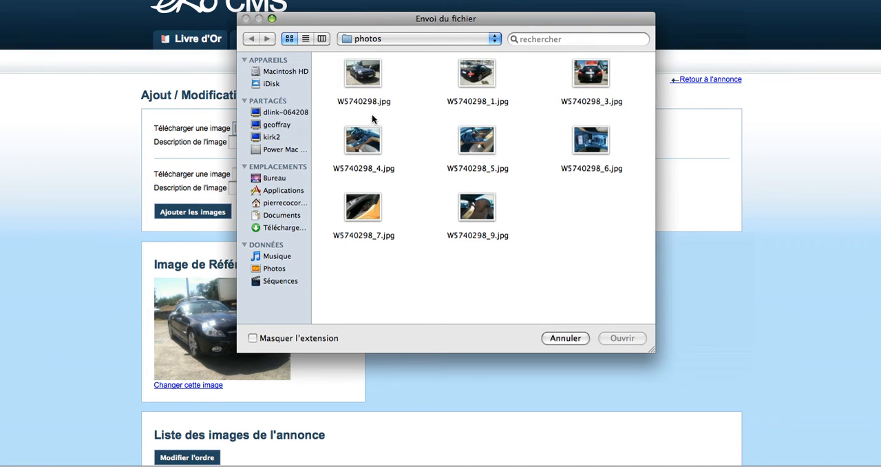
pyautogui.doubleClick(477, 77)
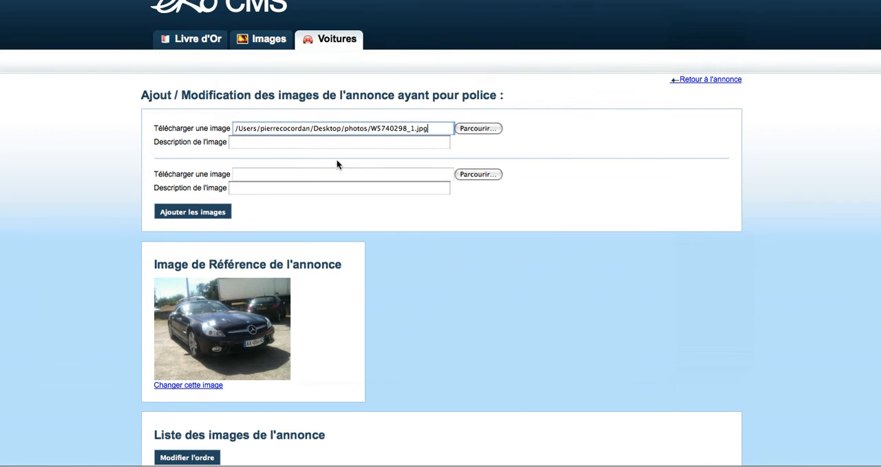
pyautogui.click(292, 174)
pyautogui.doubleClick(591, 74)
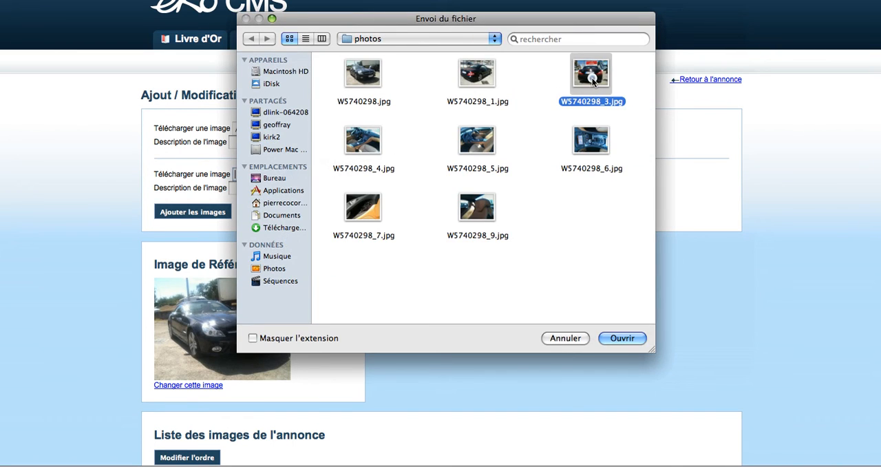
pyautogui.click(203, 213)
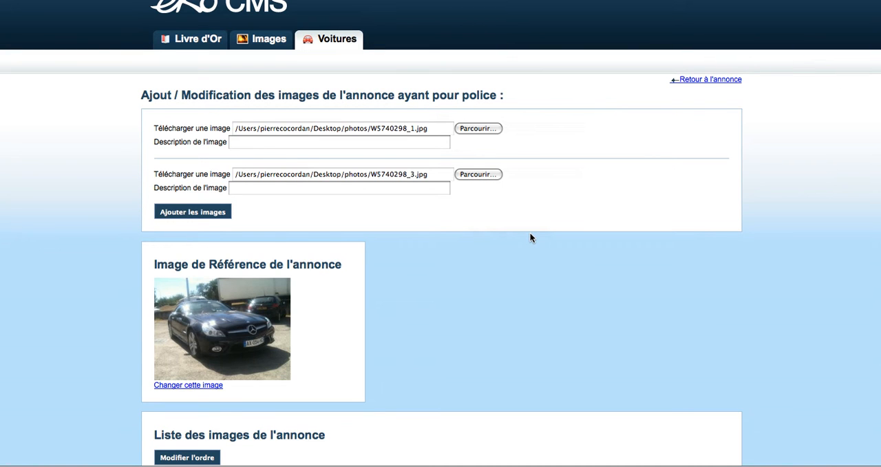
# Step: Add the images W5740298_4.jpg and W5740298_5.jpg to the listing without descriptions
pyautogui.scroll(-5, 530, 238)
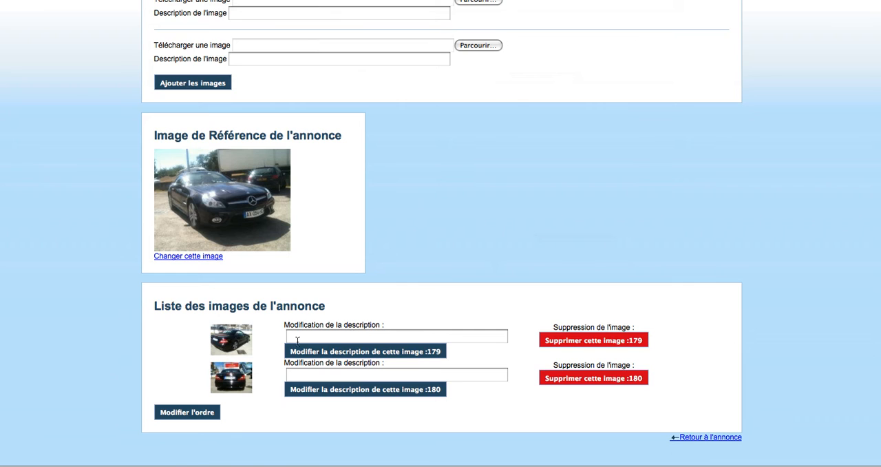
pyautogui.scroll(5, 323, 310)
pyautogui.click(318, 170)
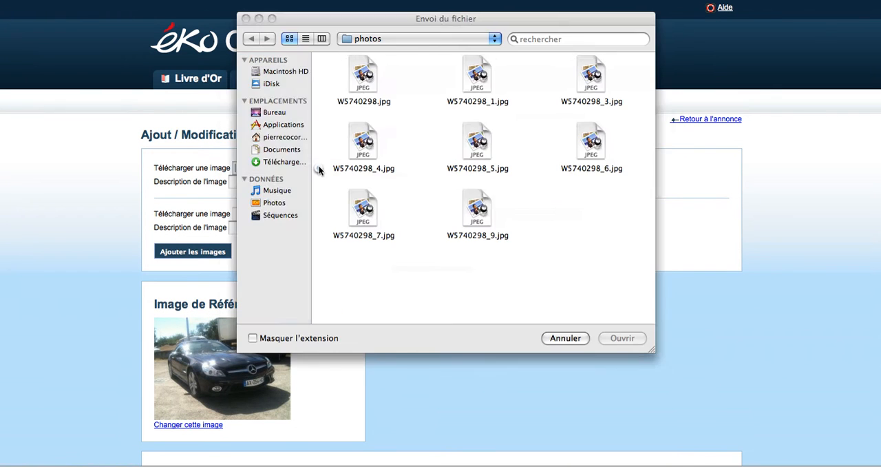
pyautogui.doubleClick(365, 141)
pyautogui.click(291, 214)
pyautogui.doubleClick(466, 146)
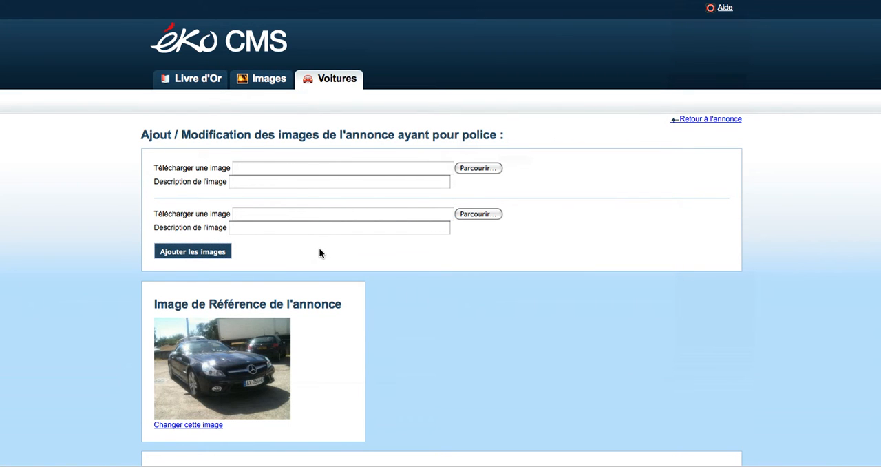
# Step: Add the images W5740298_6.jpg and W5740298_7.jpg to the listing without descriptions
pyautogui.click(329, 169)
pyautogui.doubleClick(584, 139)
pyautogui.click(379, 212)
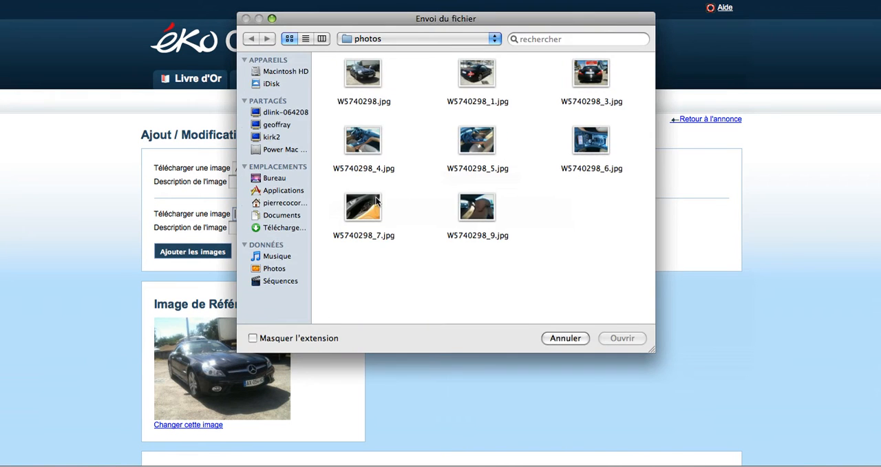
pyautogui.doubleClick(363, 208)
pyautogui.click(222, 253)
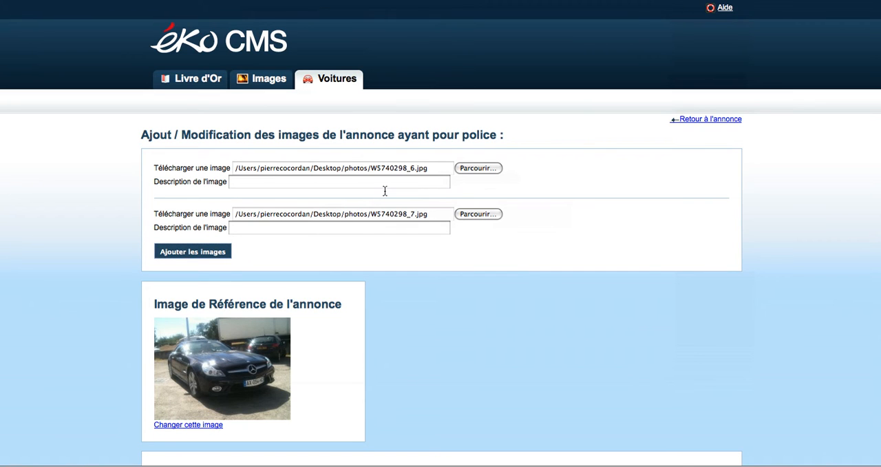
# Step: Add the last image, W5740298_9.jpg, to the listing without a description
pyautogui.click(388, 169)
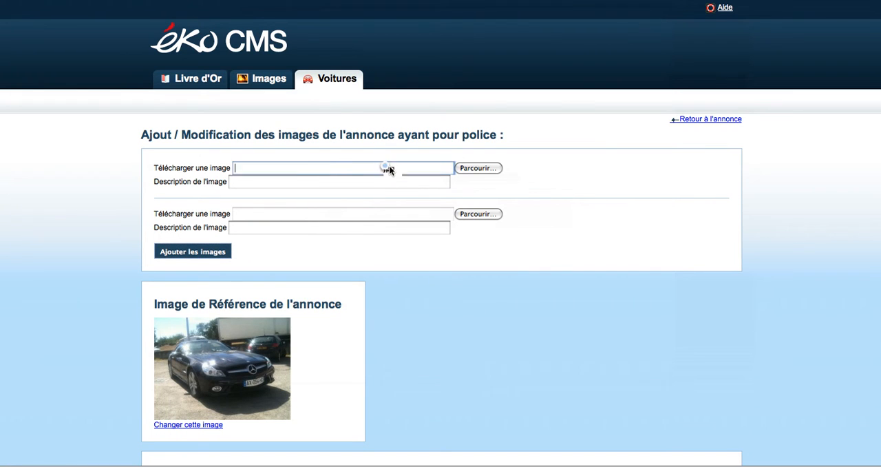
pyautogui.click(491, 208)
pyautogui.doubleClick(491, 208)
pyautogui.click(228, 253)
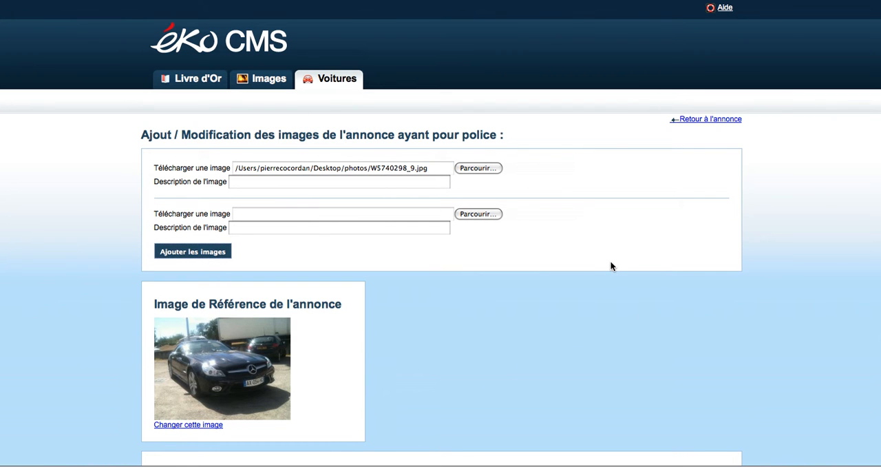
# Step: Review the listing's added images and open the description of image 179 for editing
pyautogui.scroll(-5, 612, 267)
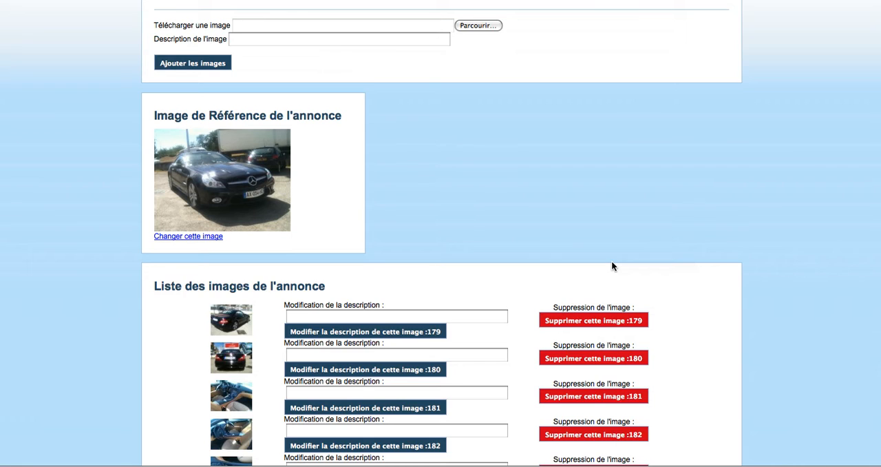
pyautogui.scroll(-3, 611, 267)
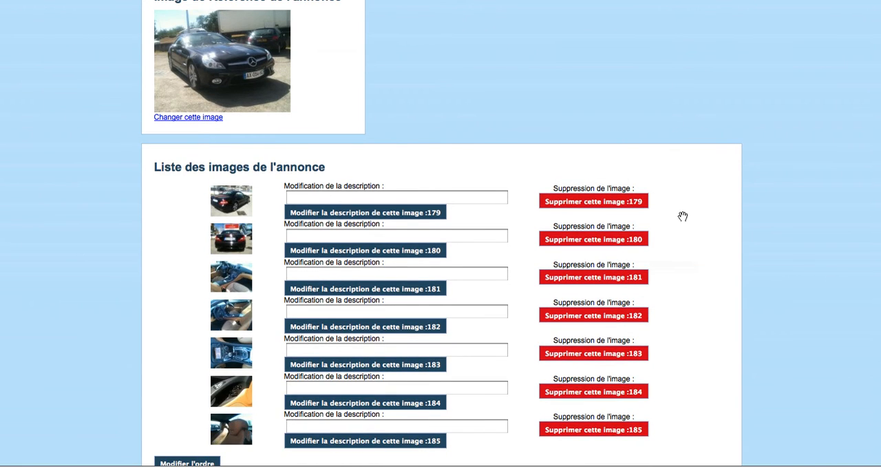
pyautogui.scroll(-3, 684, 216)
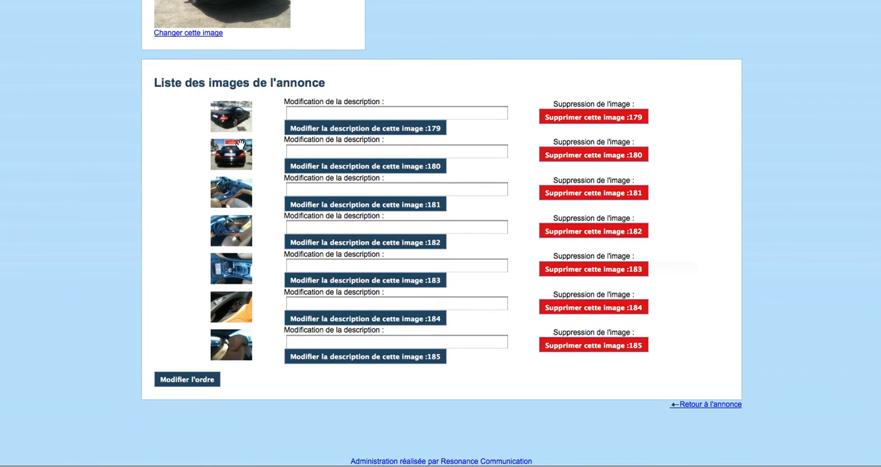
pyautogui.click(313, 108)
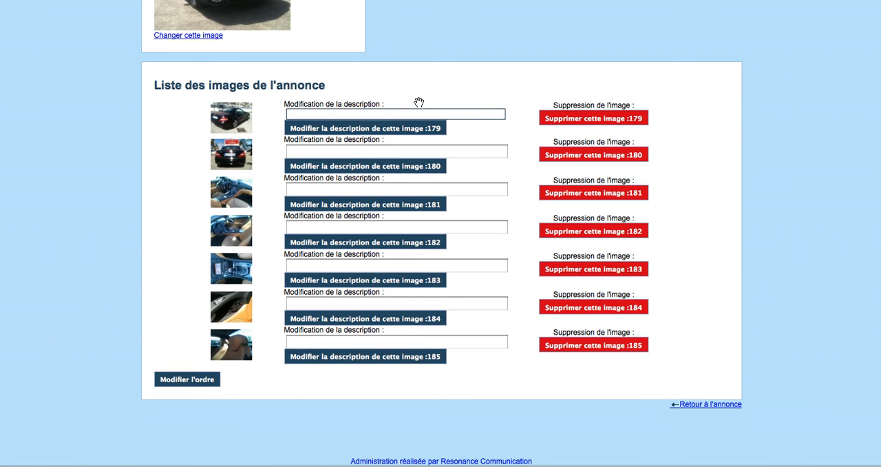
# Step: Set the description of image 179 to "Mercedes Prestige Auto 11" and save it
pyautogui.scroll(5, 419, 102)
pyautogui.scroll(-3, 420, 110)
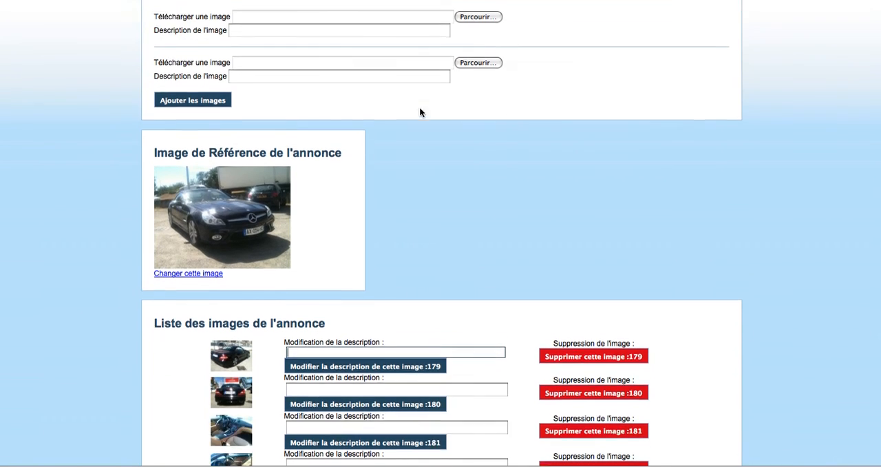
pyautogui.write('Mercedes')
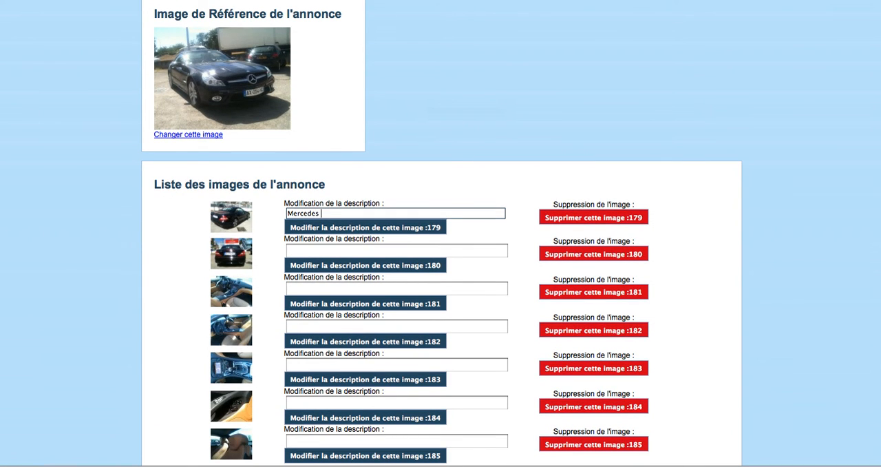
pyautogui.write(' Prestige Auto 11')
pyautogui.click(375, 230)
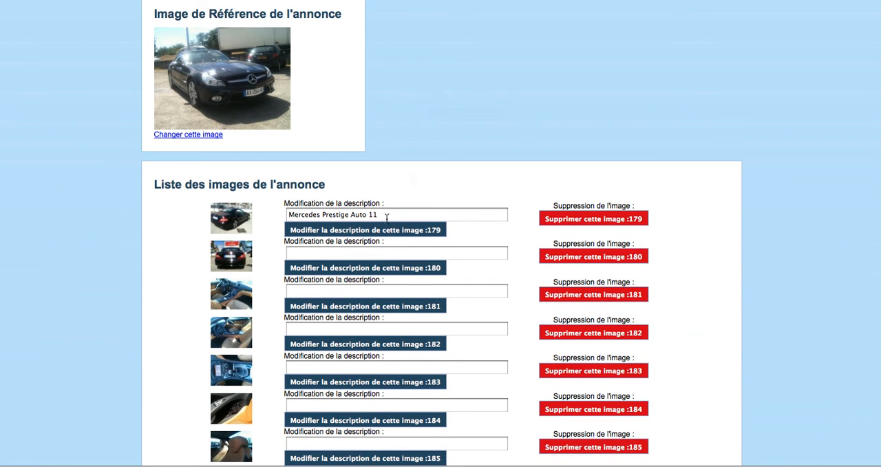
# Step: Copy image 179's description into the description of image 180 and save it
pyautogui.moveTo(390, 214); pyautogui.dragTo(274, 214)
pyautogui.press('super+c')
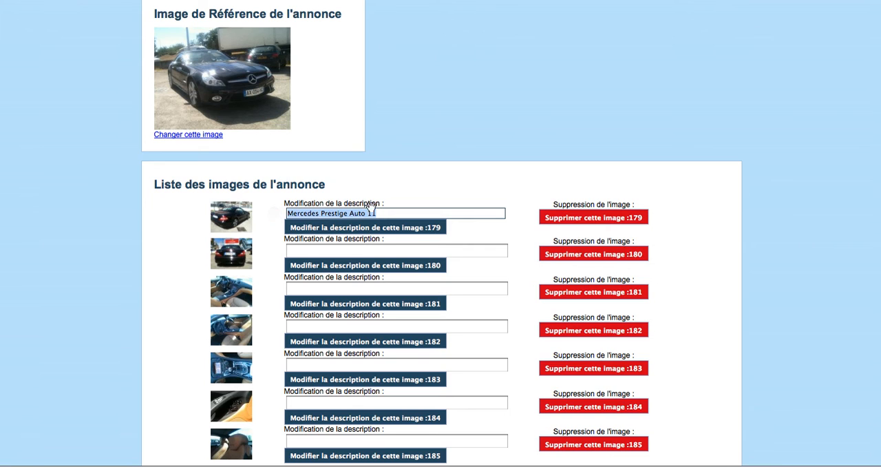
pyautogui.click(358, 252)
pyautogui.press('super+v')
pyautogui.click(352, 271)
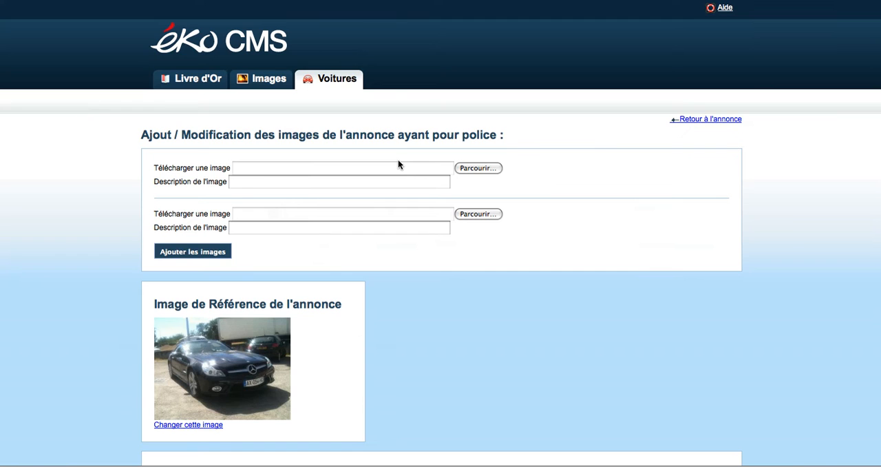
# Step: Reorder the listing's images, placing image 180 before 179 and image 182 before 181, and save the order
pyautogui.scroll(-4, 525, 250)
pyautogui.scroll(-2, 524, 250)
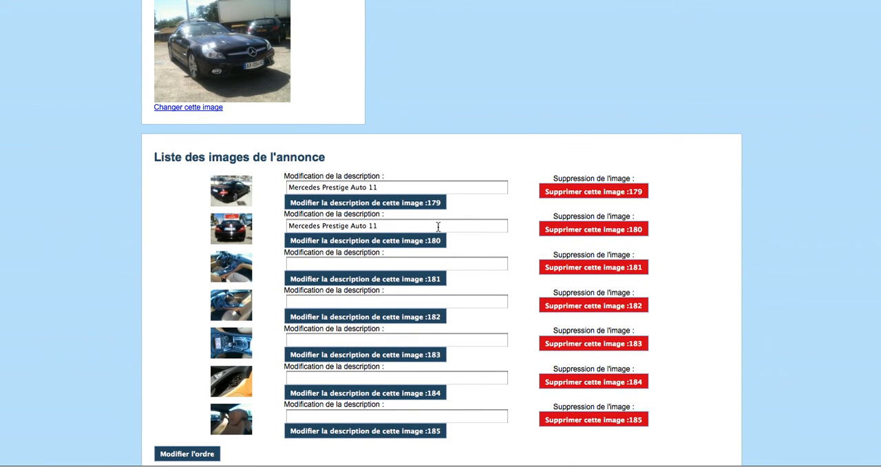
pyautogui.scroll(-2, 166, 262)
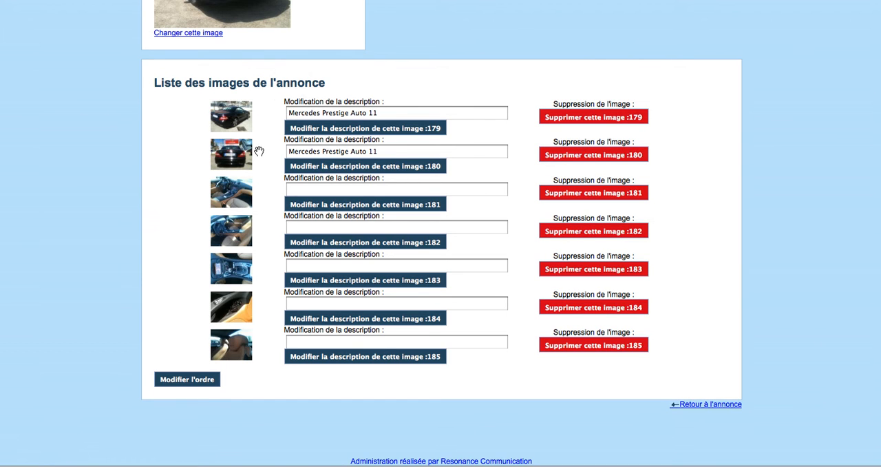
pyautogui.moveTo(259, 151); pyautogui.dragTo(267, 106)
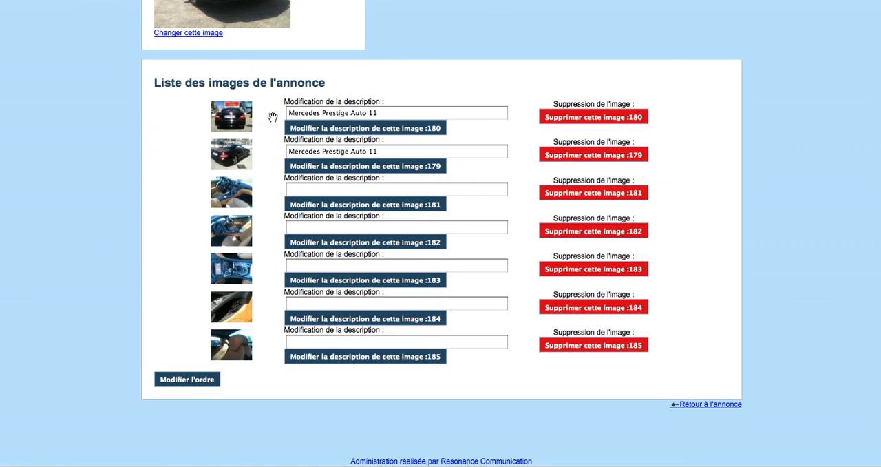
pyautogui.moveTo(264, 199); pyautogui.dragTo(266, 258)
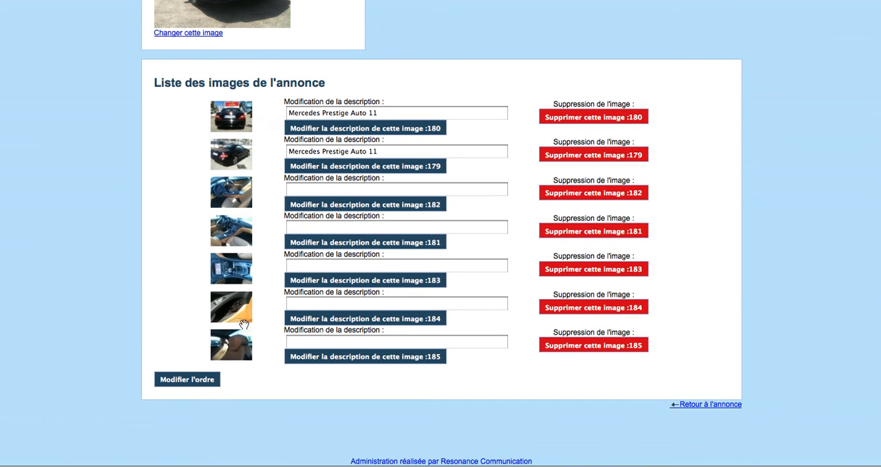
pyautogui.click(195, 383)
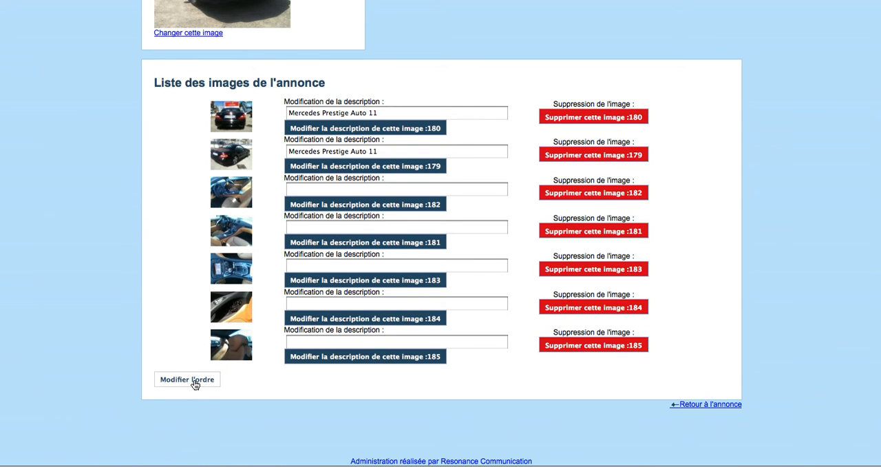
pyautogui.click(187, 380)
pyautogui.scroll(-5, 131, 319)
pyautogui.scroll(5, 131, 321)
pyautogui.scroll(1, 107, 286)
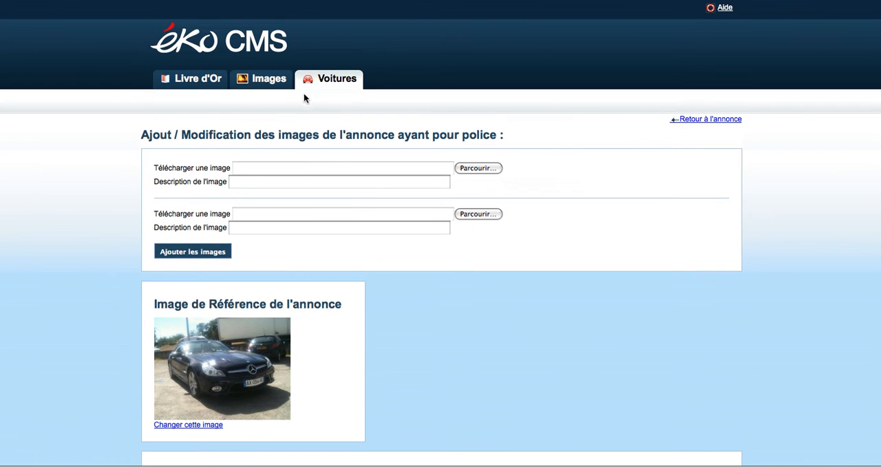
# Step: View the image page of the MERCEDES Sl 2 listing from the car listings, and go from it to the listing's details
pyautogui.click(350, 85)
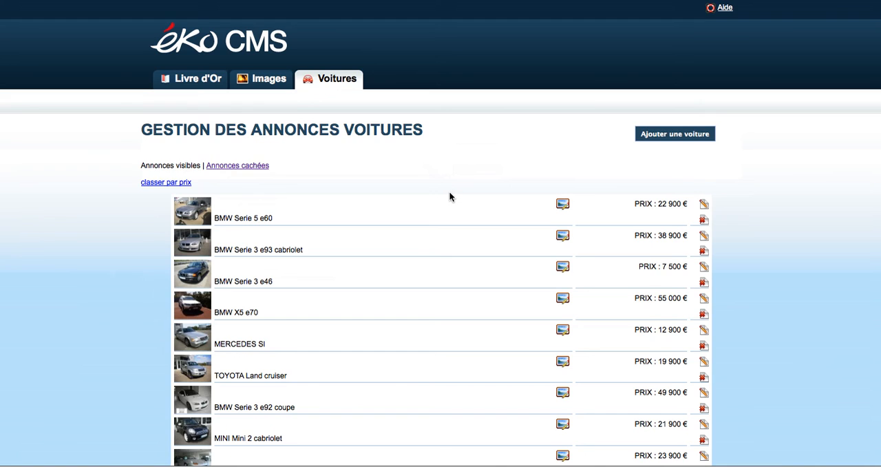
pyautogui.scroll(-10, 450, 196)
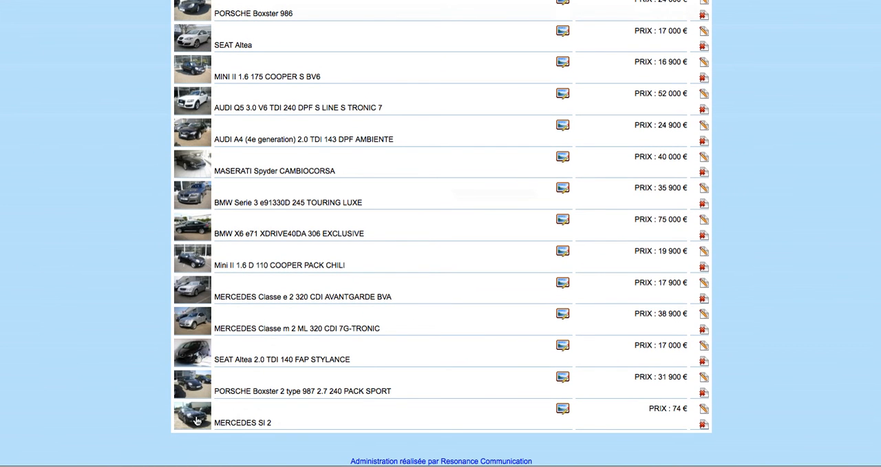
pyautogui.click(562, 410)
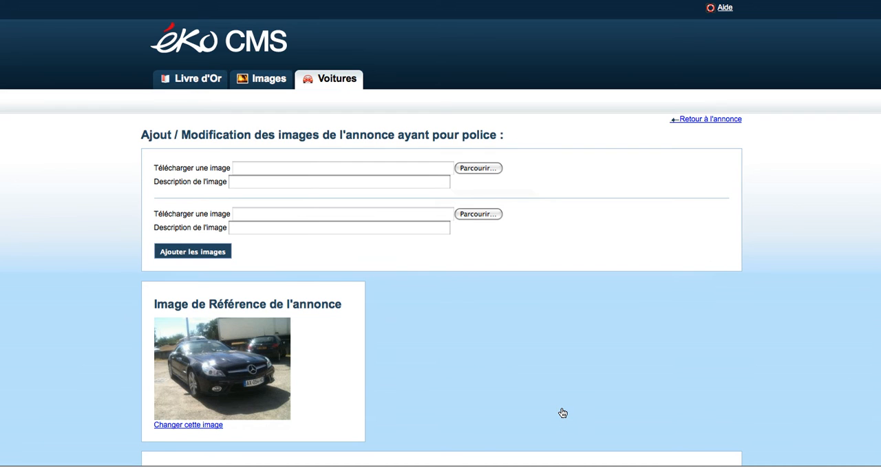
pyautogui.click(700, 120)
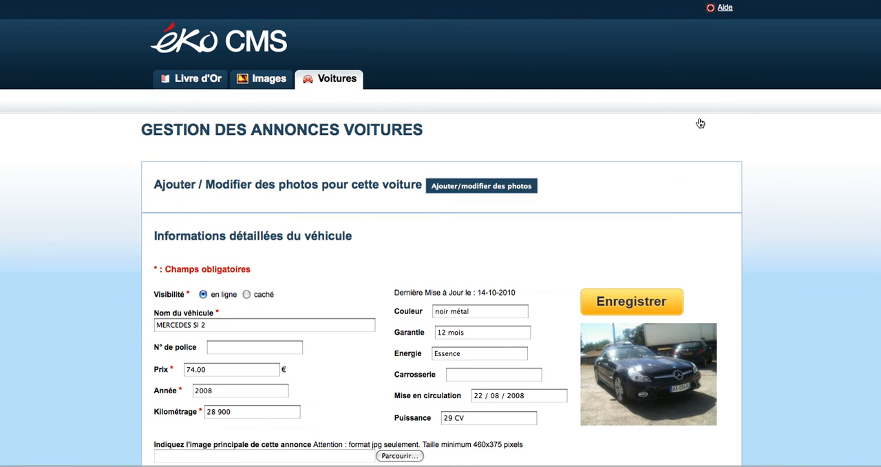
# Step: Return to the car listings and open the MERCEDES Sl 2 listing for editing
pyautogui.click(347, 80)
pyautogui.scroll(-15, 714, 295)
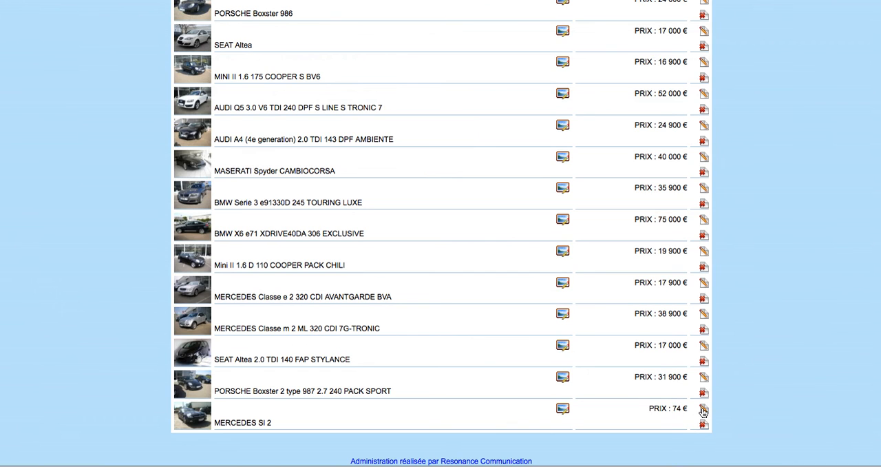
pyautogui.click(704, 409)
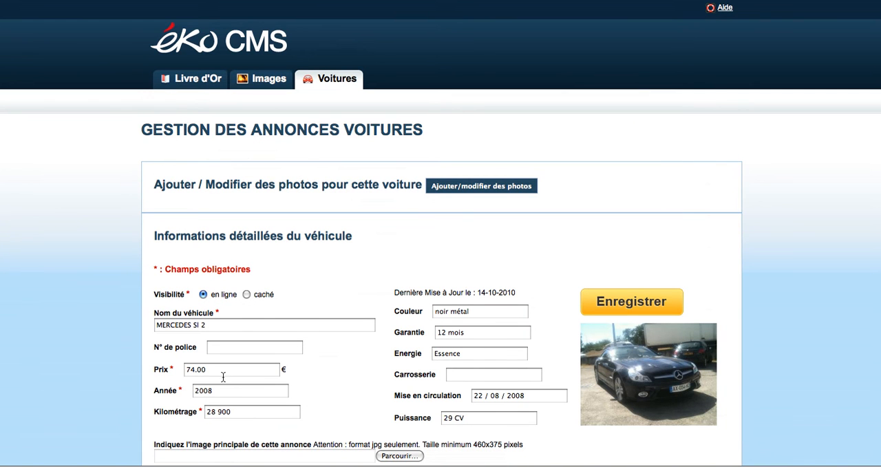
# Step: Set the vehicle's price to 74900 € without a space and save the listing's changes
pyautogui.click(208, 370)
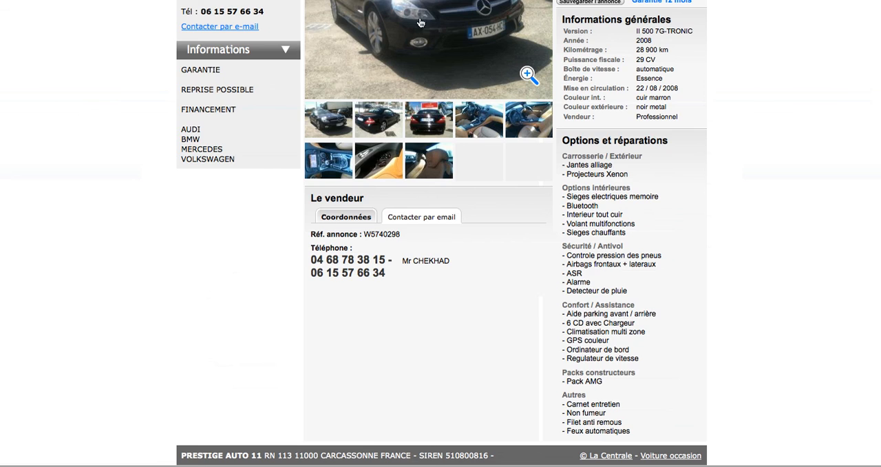
pyautogui.scroll(3, 586, 190)
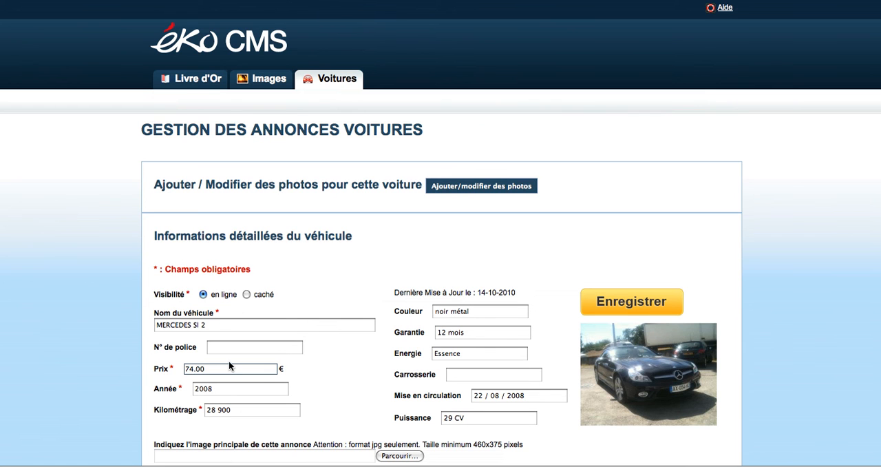
pyautogui.press('BackSpace')
pyautogui.press('BackSpace')
pyautogui.press('BackSpace')
pyautogui.press('Down')
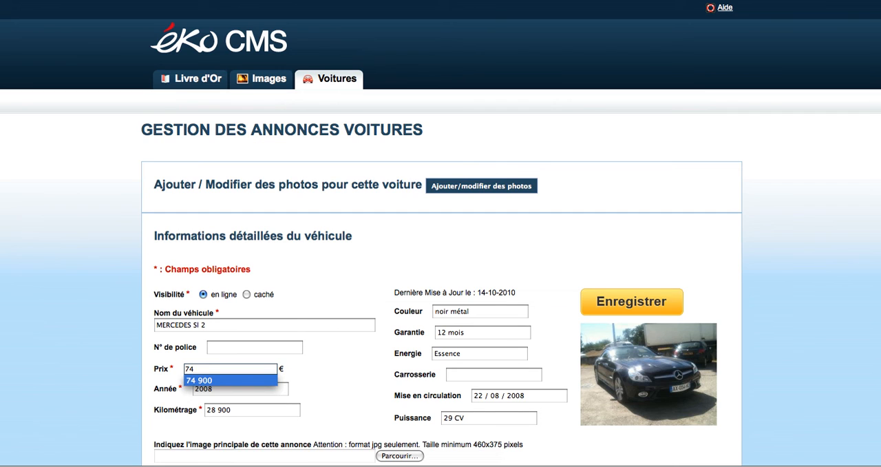
pyautogui.press('Return')
pyautogui.click(197, 368)
pyautogui.press('BackSpace')
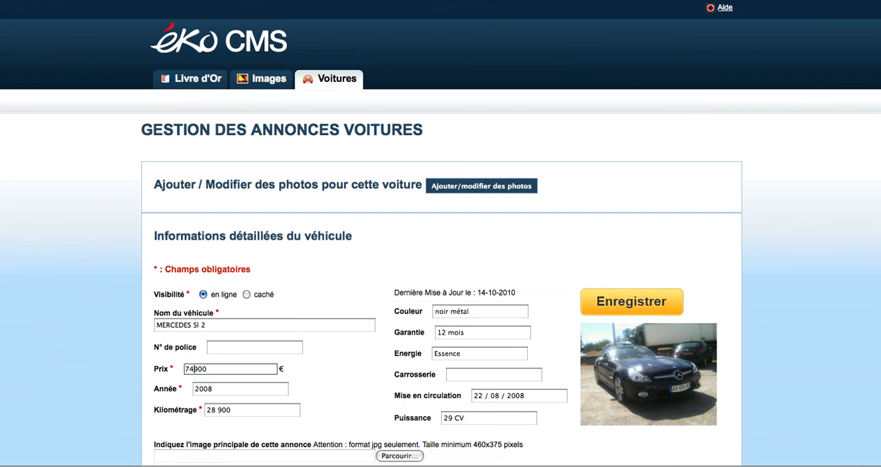
pyautogui.click(338, 367)
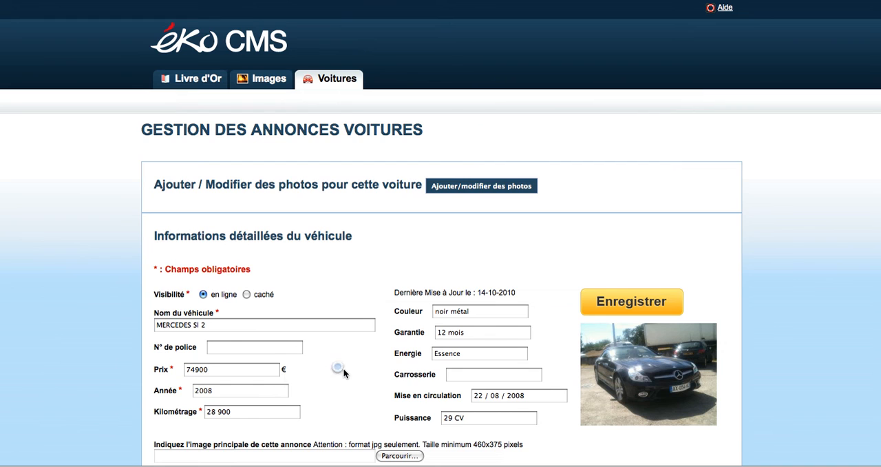
pyautogui.click(606, 305)
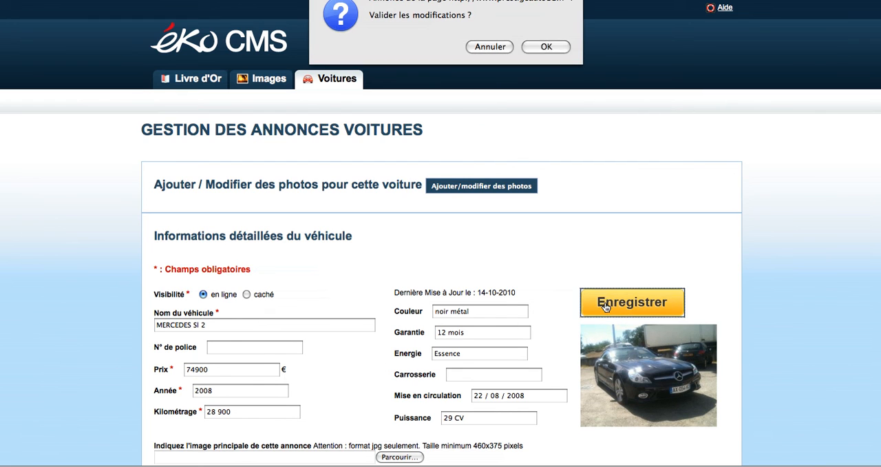
pyautogui.click(541, 47)
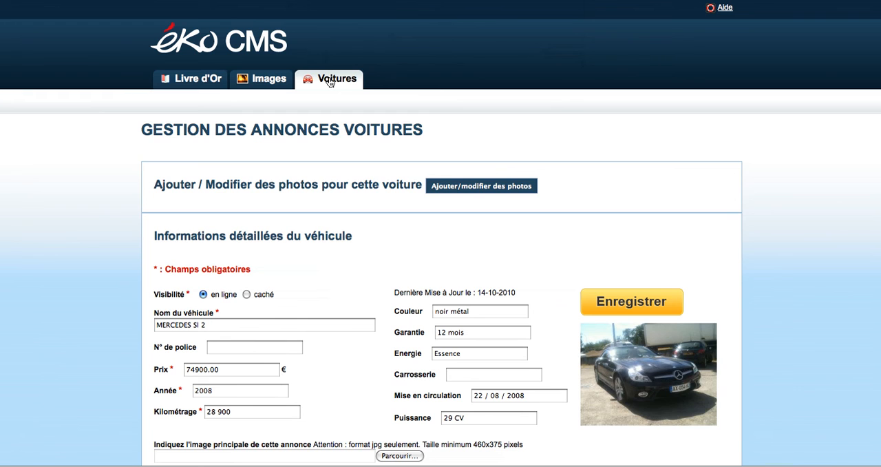
# Step: Check the price of the MERCEDES Sl 2 in the list of car listings
pyautogui.click(330, 82)
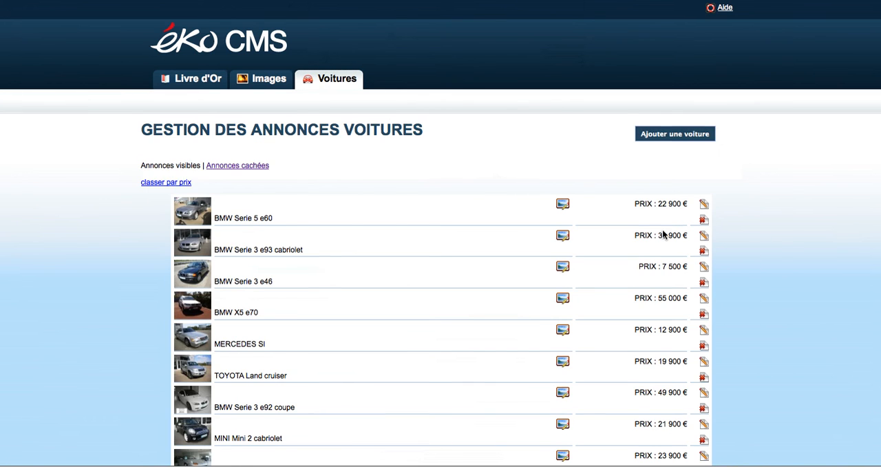
pyautogui.scroll(-10, 663, 234)
pyautogui.scroll(-3, 663, 233)
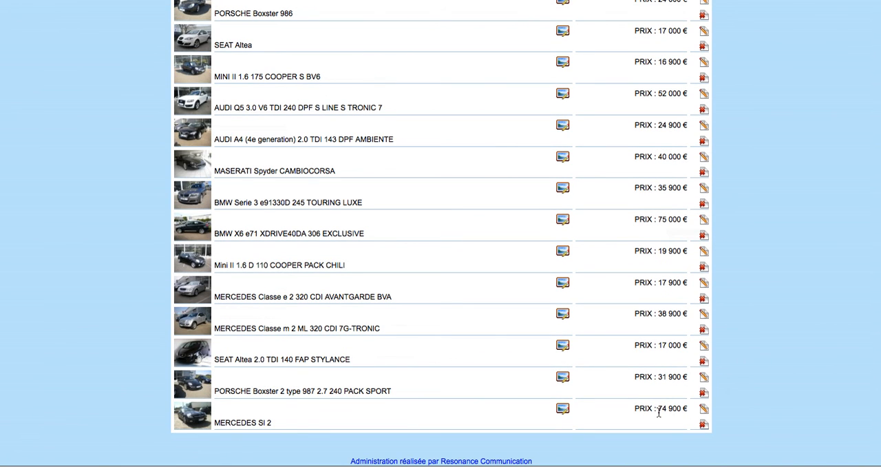
pyautogui.scroll(15, 118, 156)
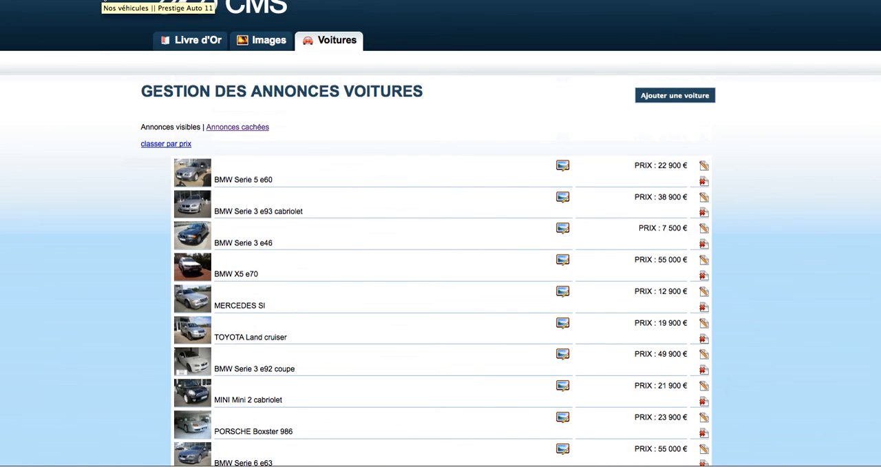
# Step: Switch to the public Prestige Auto 11 site, reload the vehicle list, and review the MERCEDES Sl 2 page's details and characteristics
pyautogui.click(103, 1)
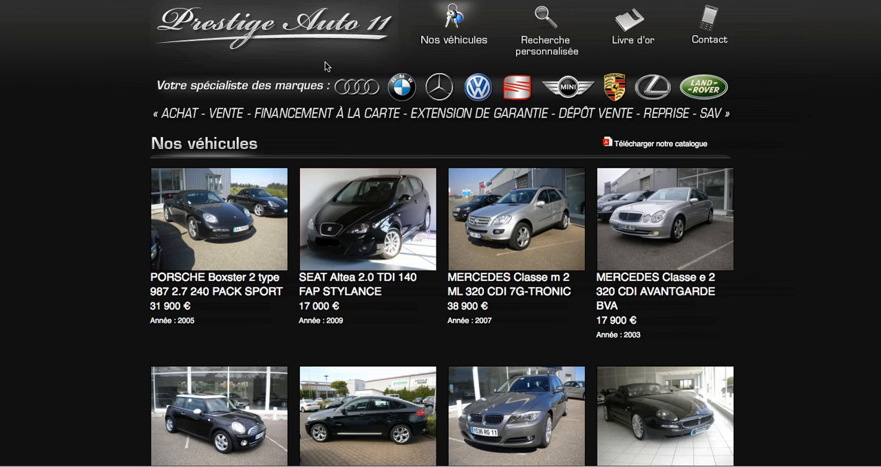
pyautogui.click(465, 24)
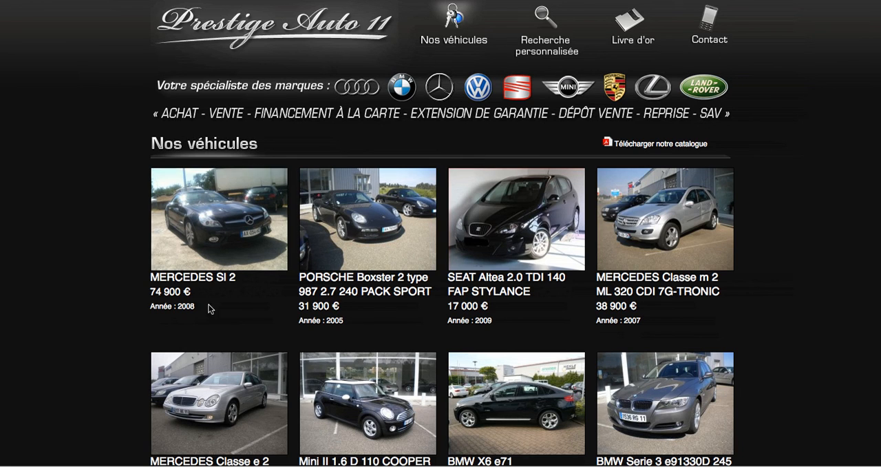
pyautogui.click(215, 255)
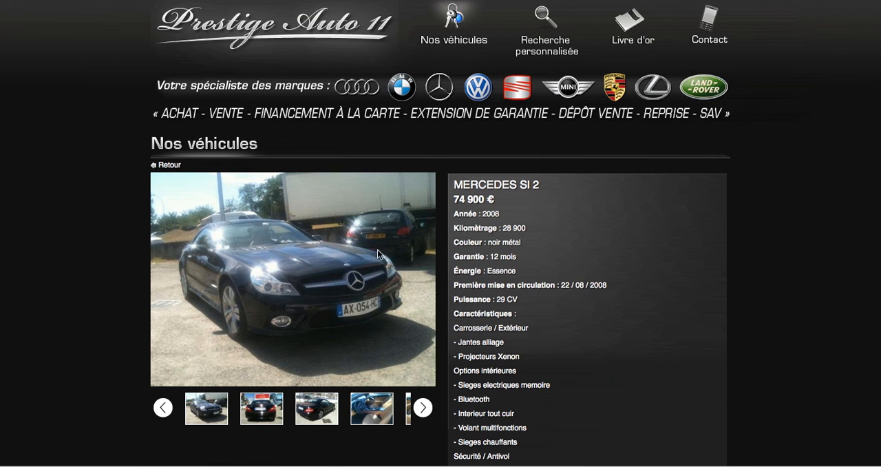
pyautogui.scroll(-5, 524, 282)
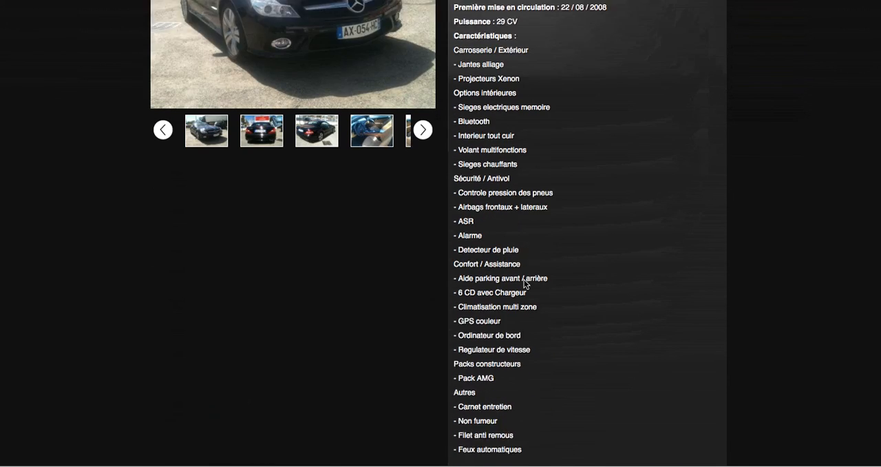
pyautogui.scroll(1, 525, 283)
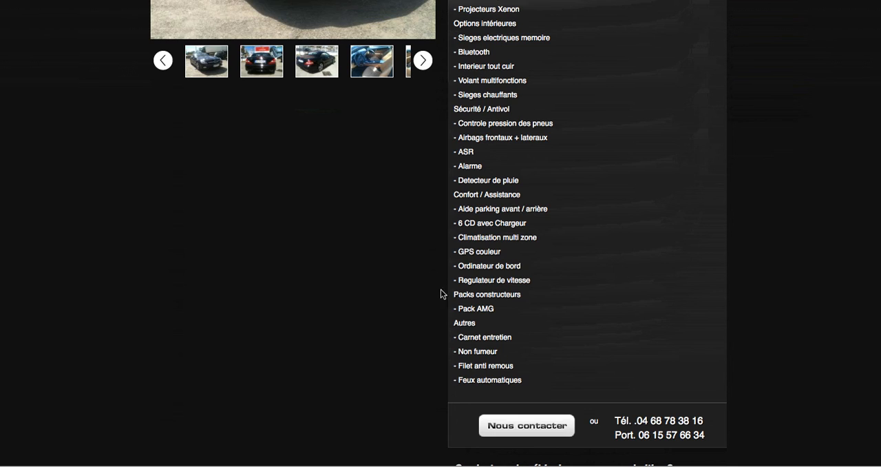
pyautogui.scroll(4, 415, 281)
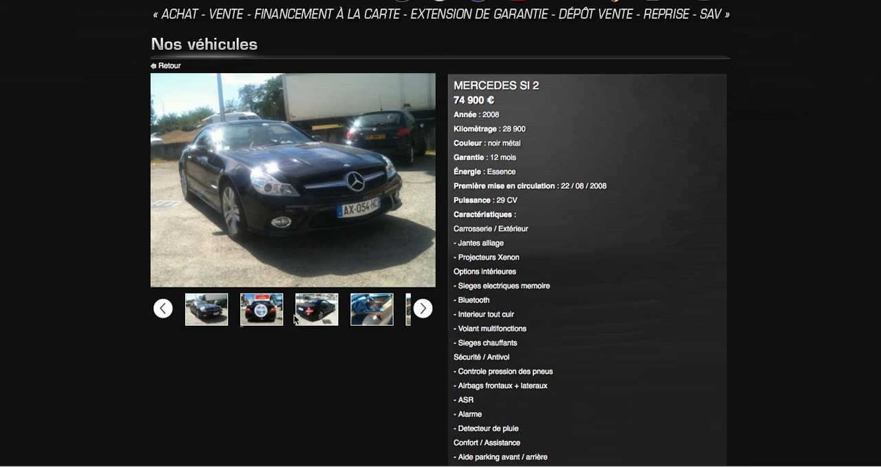
# Step: Browse the MERCEDES Sl 2 photo gallery, enlarging the rear three-quarter photo and the centre console photo
pyautogui.click(314, 314)
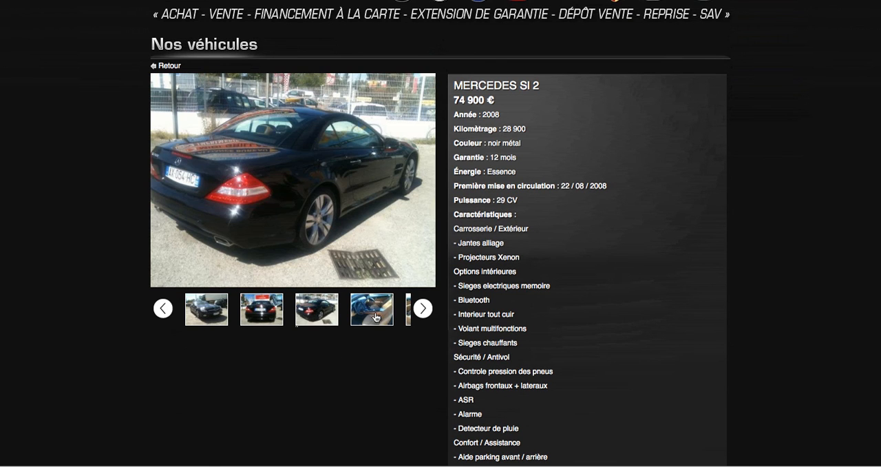
pyautogui.click(423, 310)
pyautogui.click(423, 310)
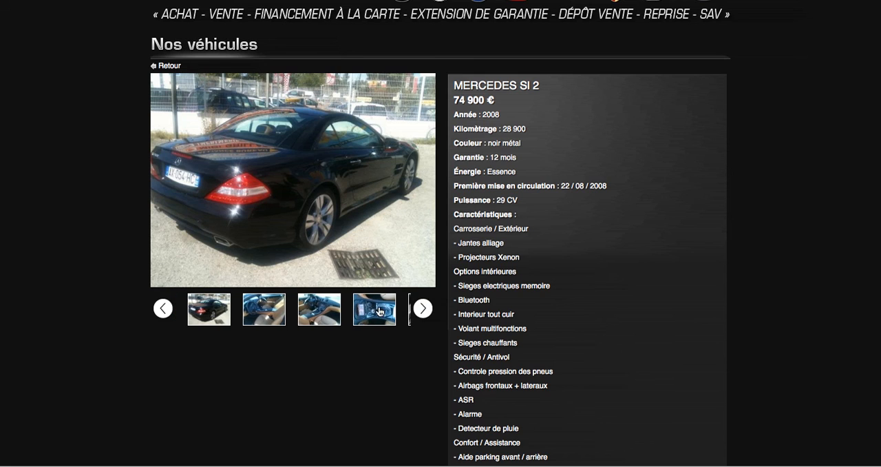
pyautogui.click(378, 311)
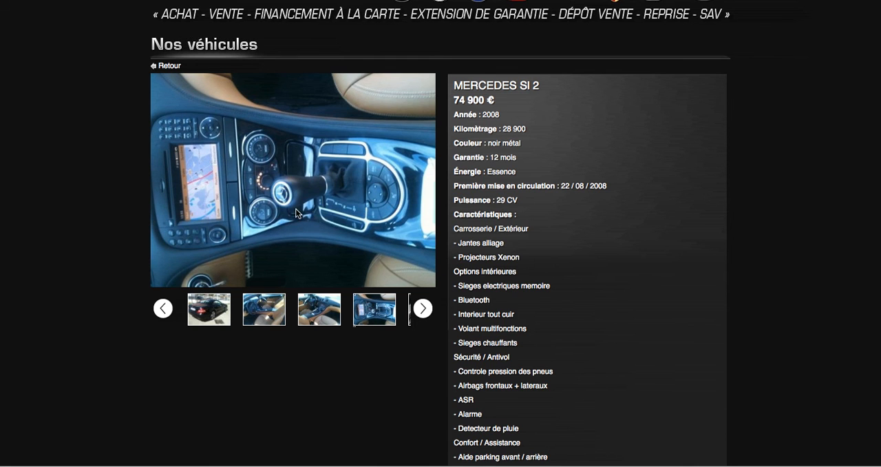
pyautogui.scroll(1, 319, 202)
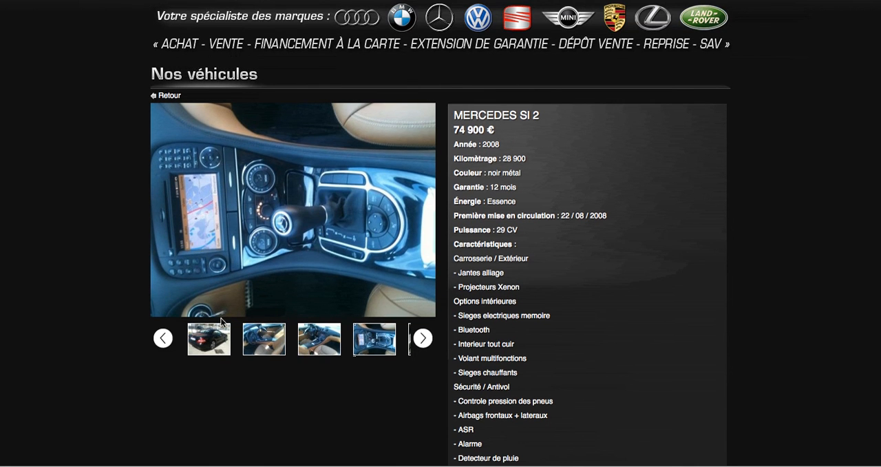
pyautogui.scroll(2, 290, 183)
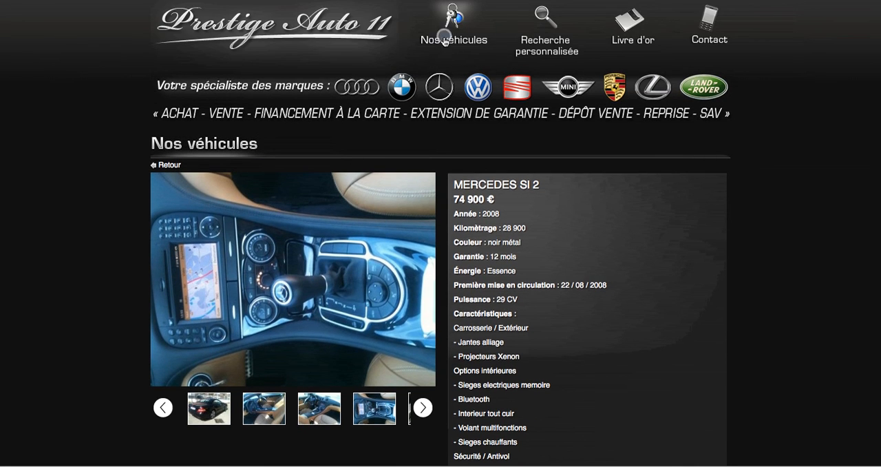